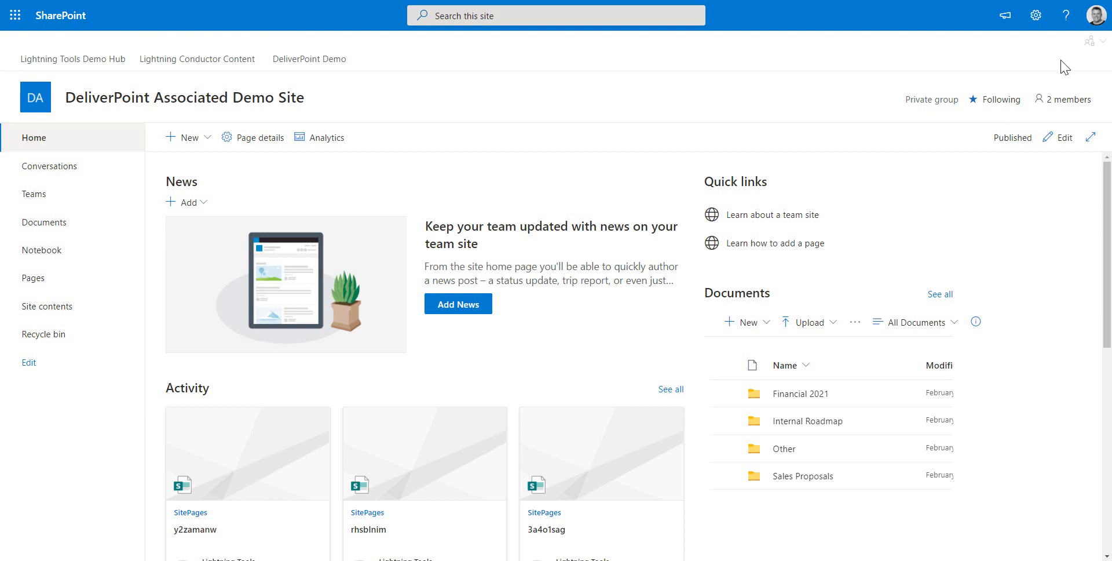
- Open DeliverPoint's Discover Permissions report for the DeliverPoint Associated Demo Site
left_click(1095, 41)
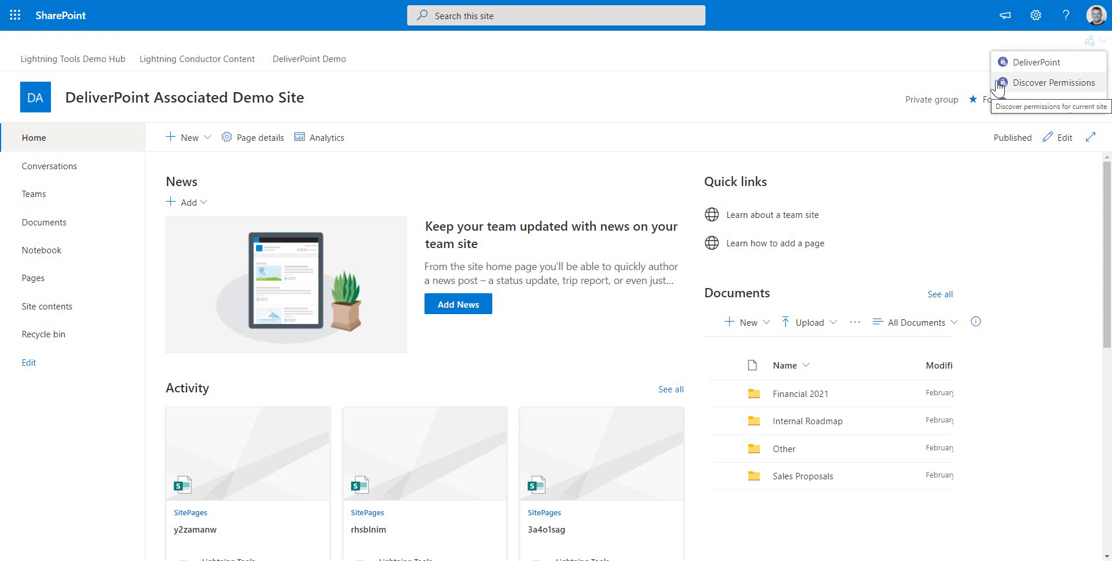
left_click(1060, 82)
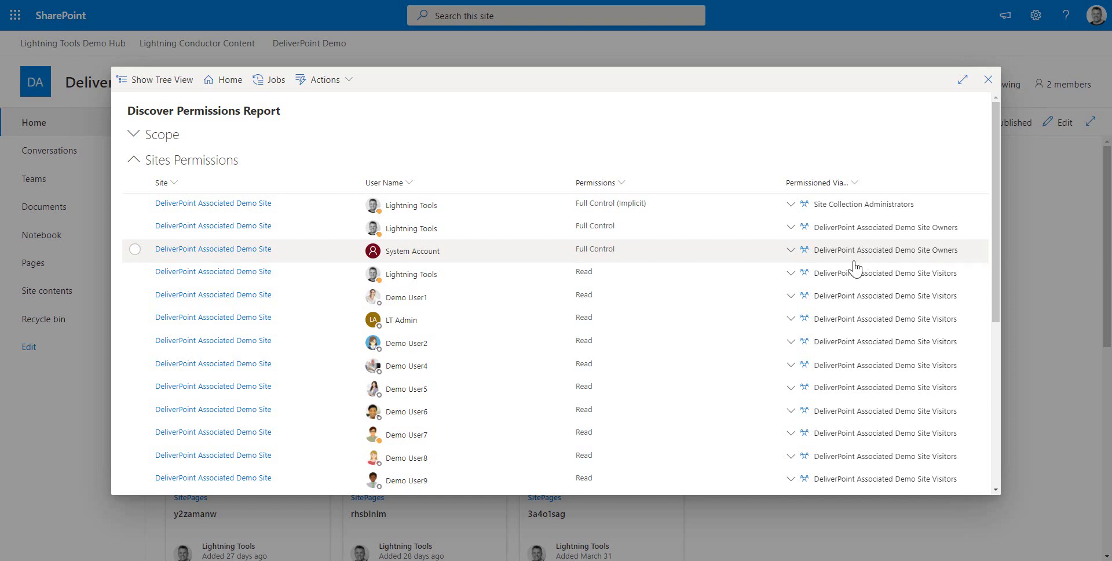
- Filter the report's Permissions column to Permission Level = Edit
left_click(623, 184)
left_click(623, 254)
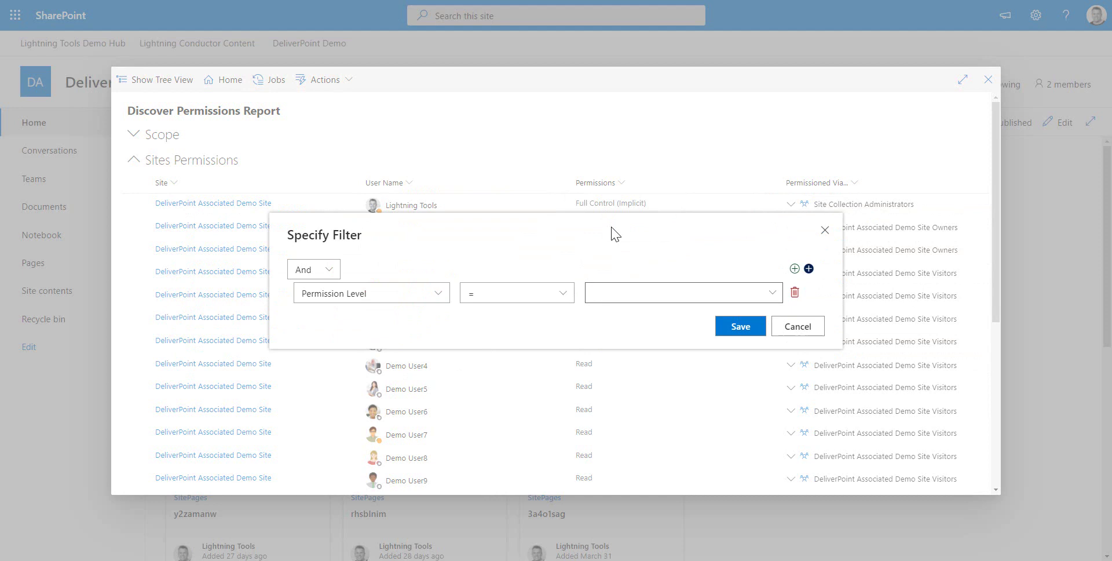
left_click(770, 300)
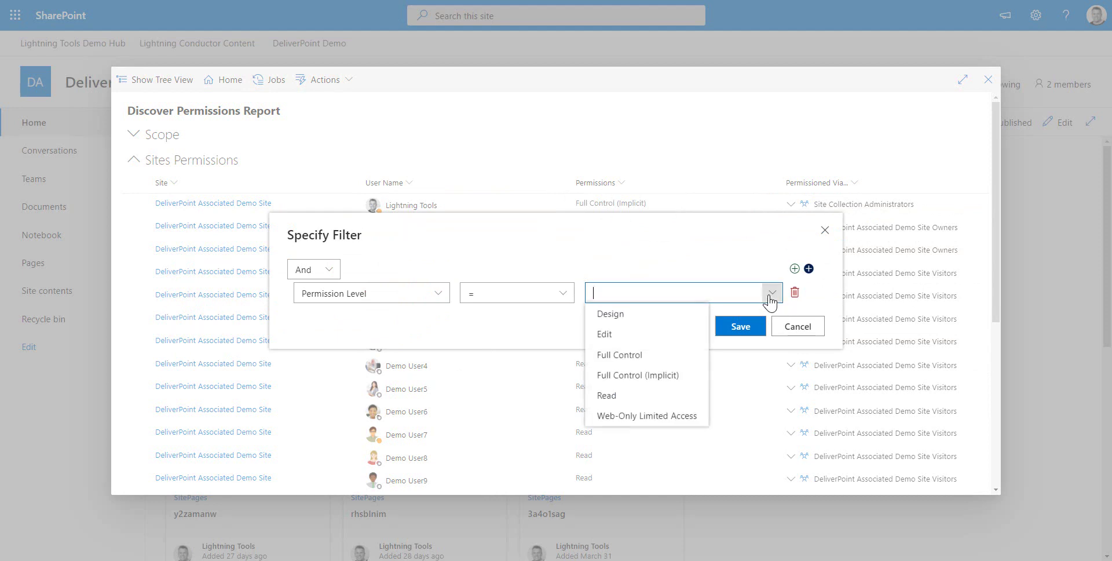
left_click(614, 333)
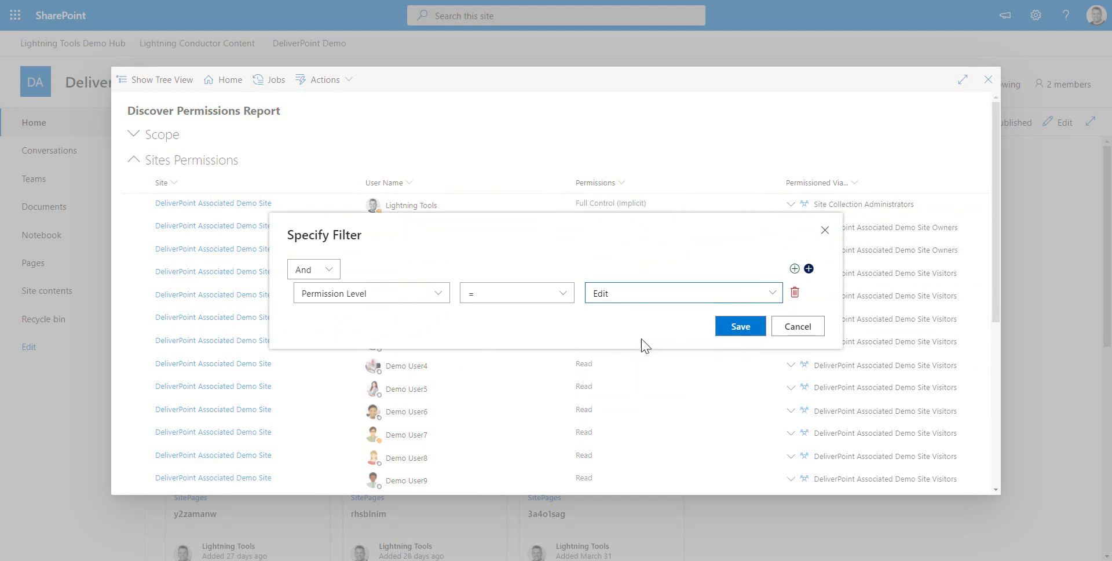
left_click(739, 328)
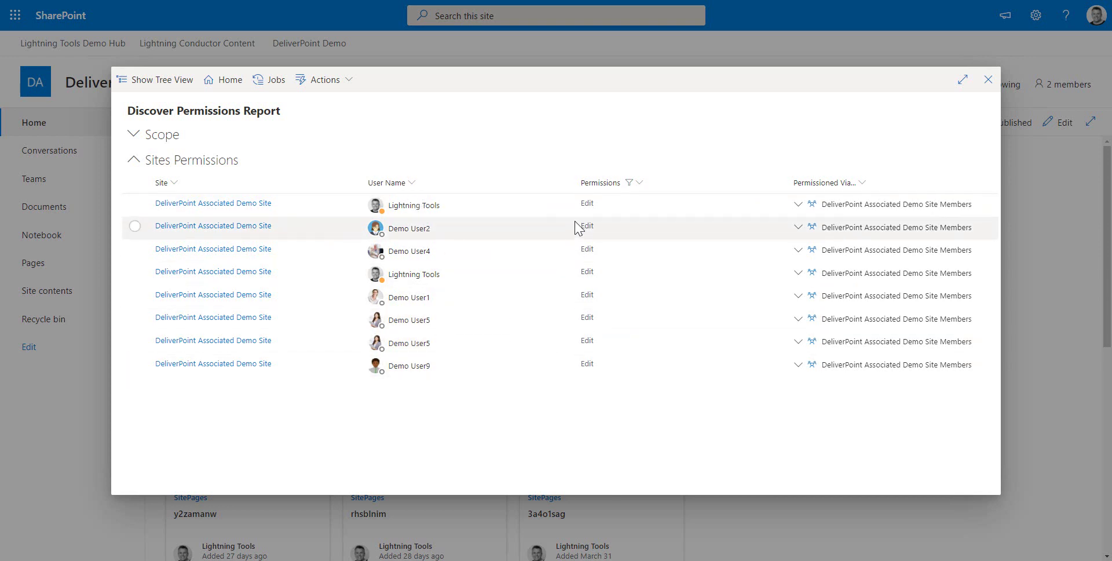
- Expand the Permissioned Via details of both Demo User5 rows to show Site Members and the Sales group
left_click(798, 319)
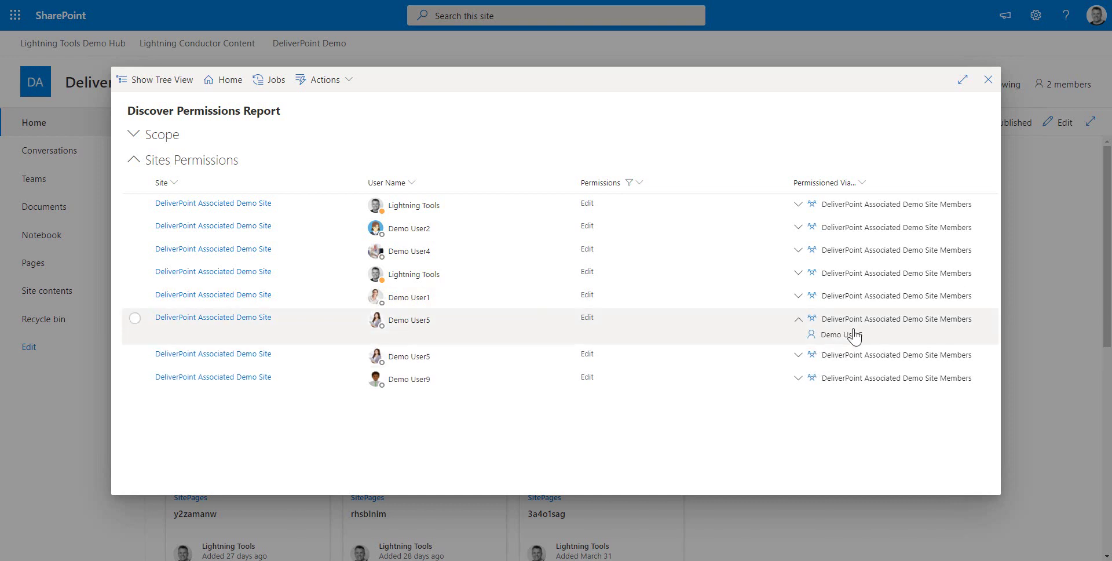
left_click(798, 354)
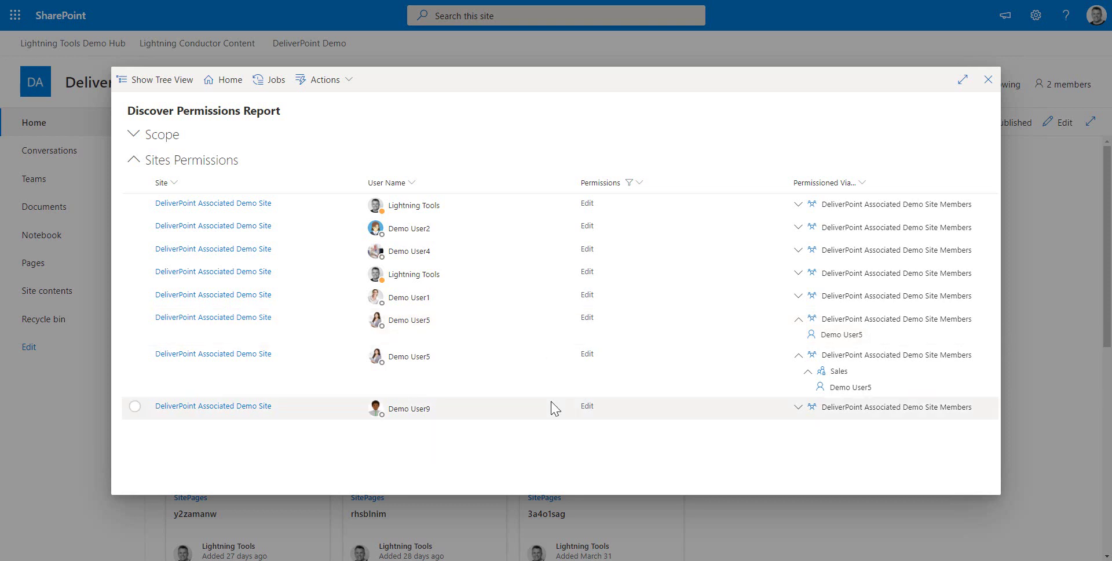
- Select the first Demo User5 entry and view Actions > Account Management without applying anything
left_click(135, 319)
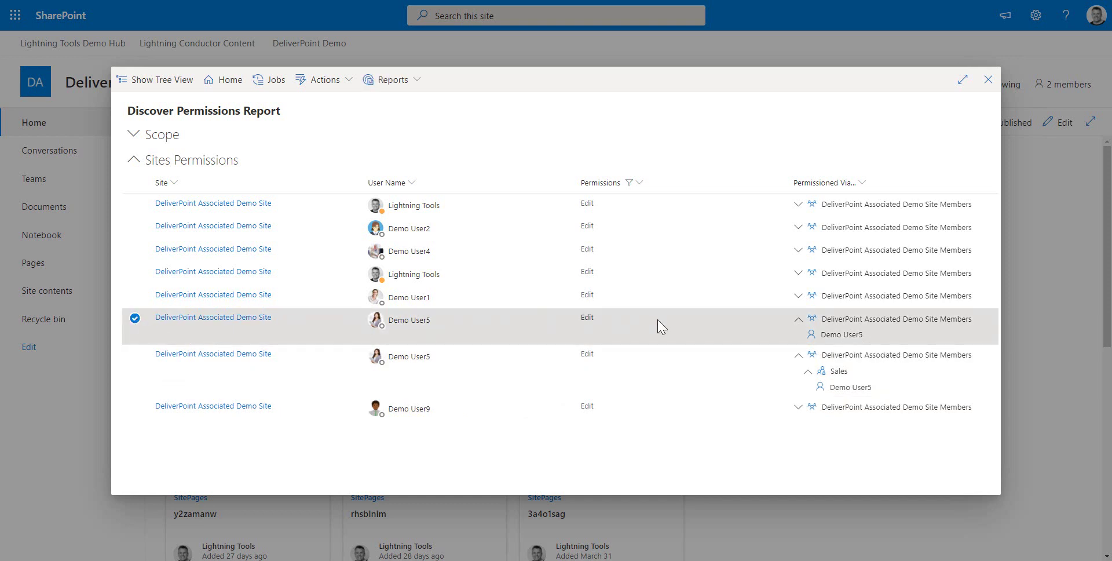
left_click(348, 84)
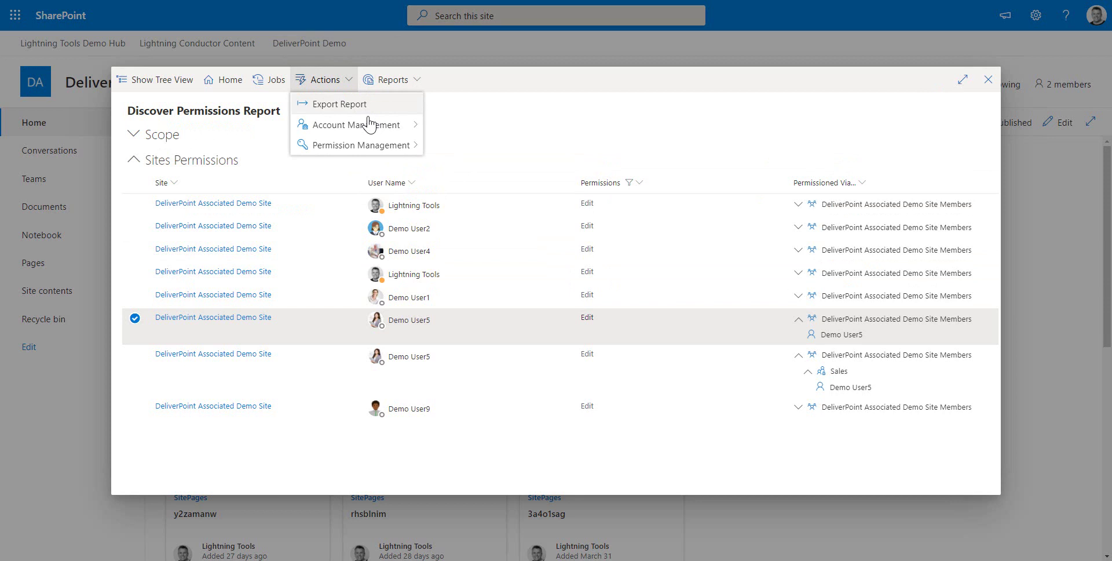
mouse_move(368, 125)
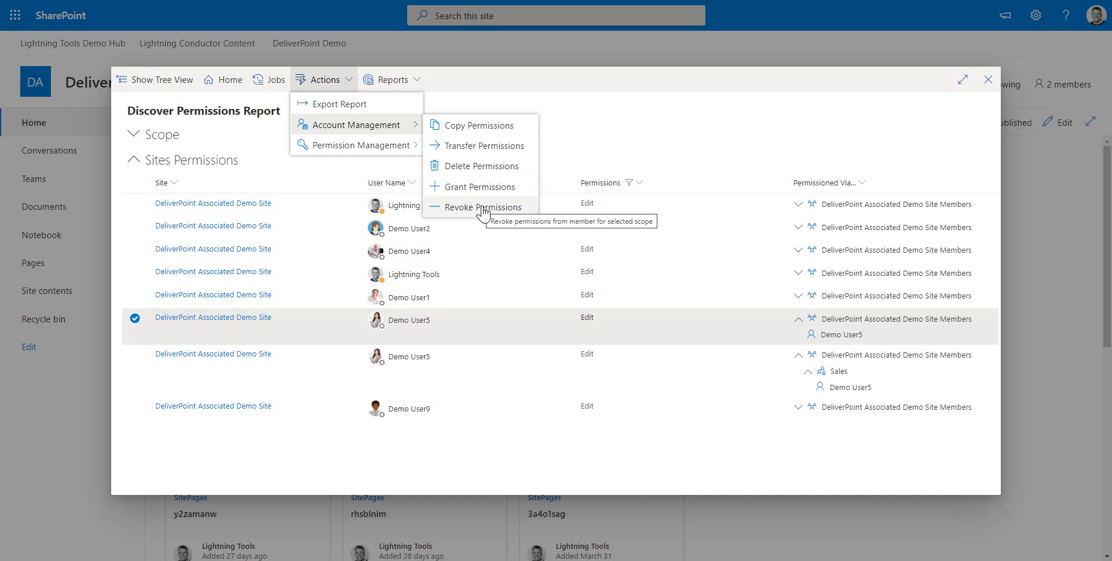
left_click(640, 461)
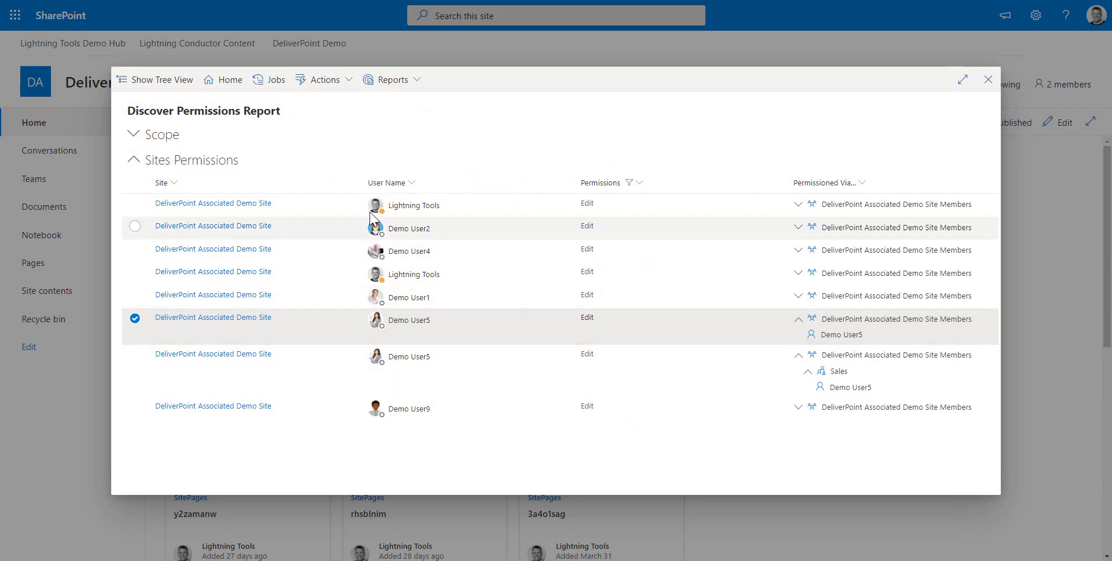
mouse_move(374, 278)
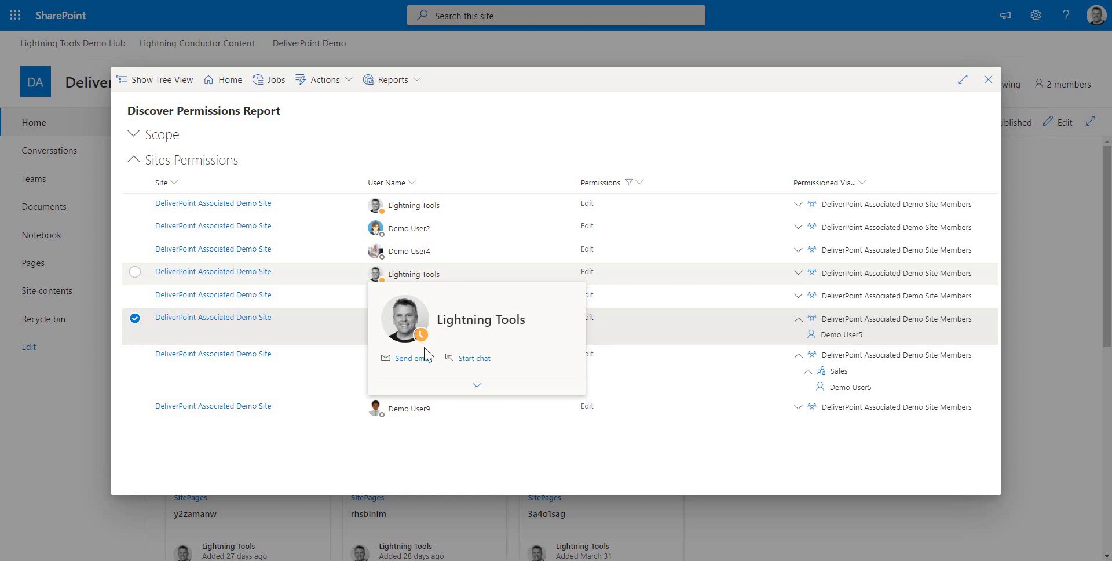
left_click(476, 384)
scroll(463, 475, "down", 8)
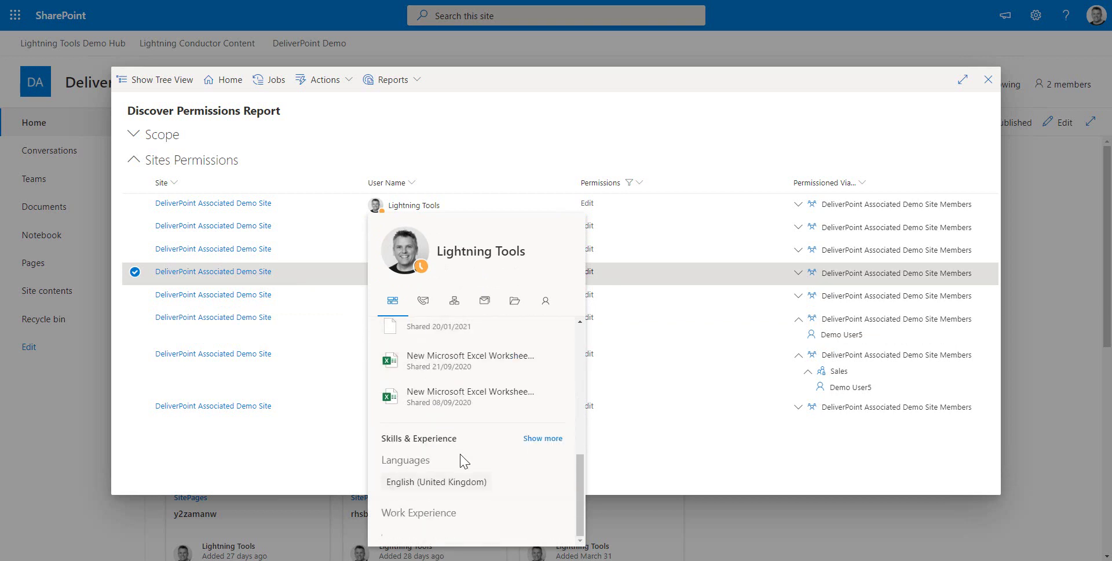
left_click(714, 120)
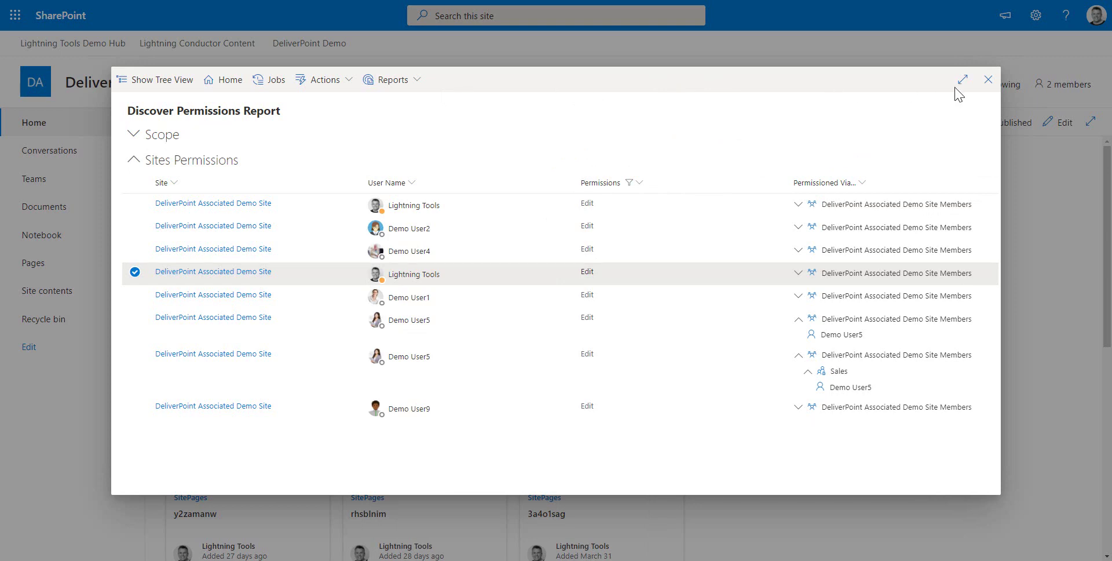
- Close the report, go to Documents, and select the Financial 2021 and Internal Roadmap folders
left_click(988, 80)
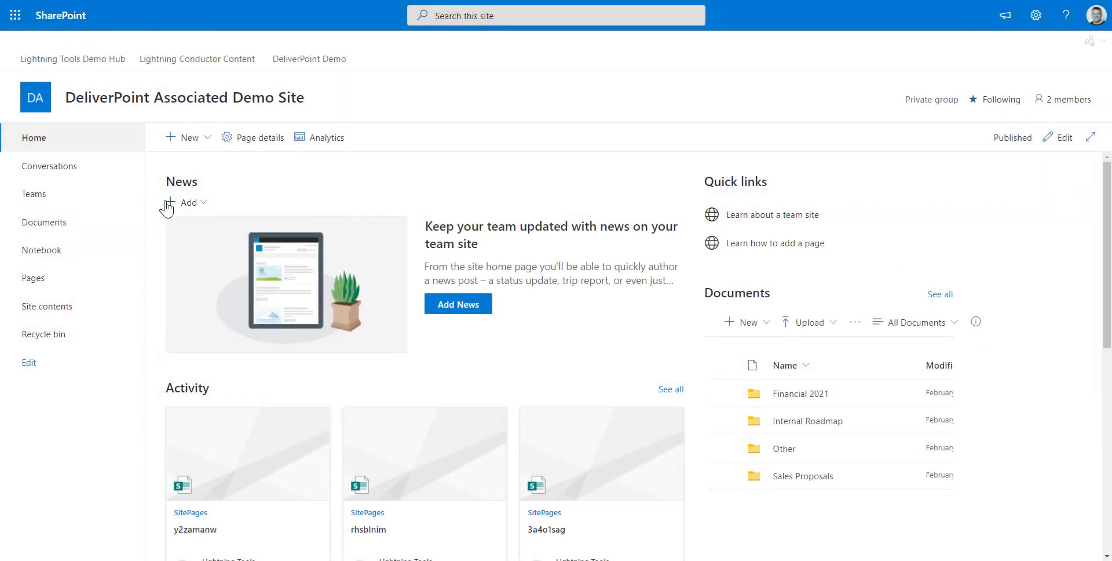
left_click(49, 231)
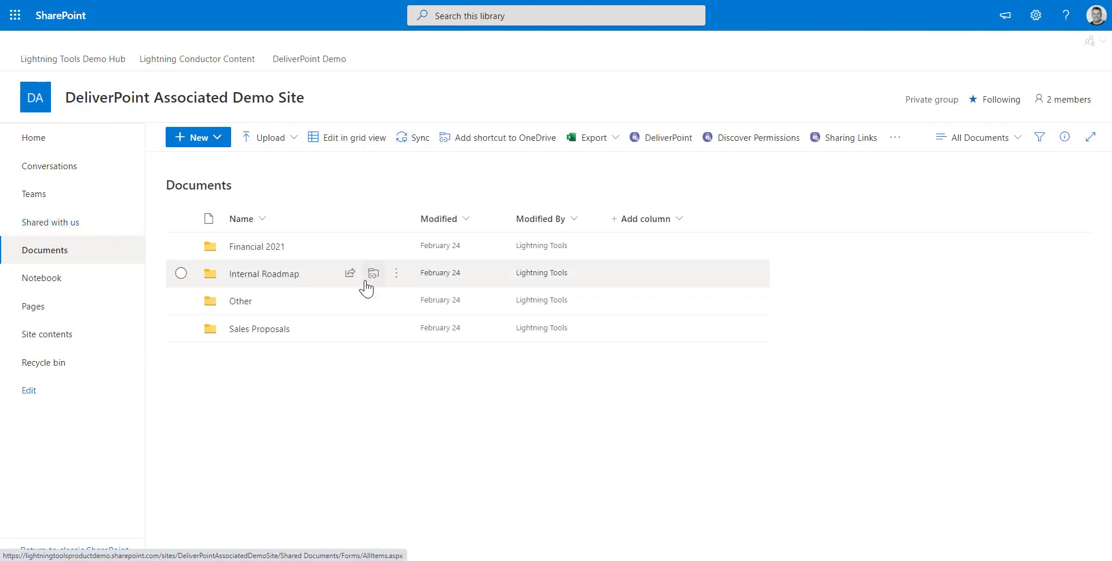
left_click(398, 250)
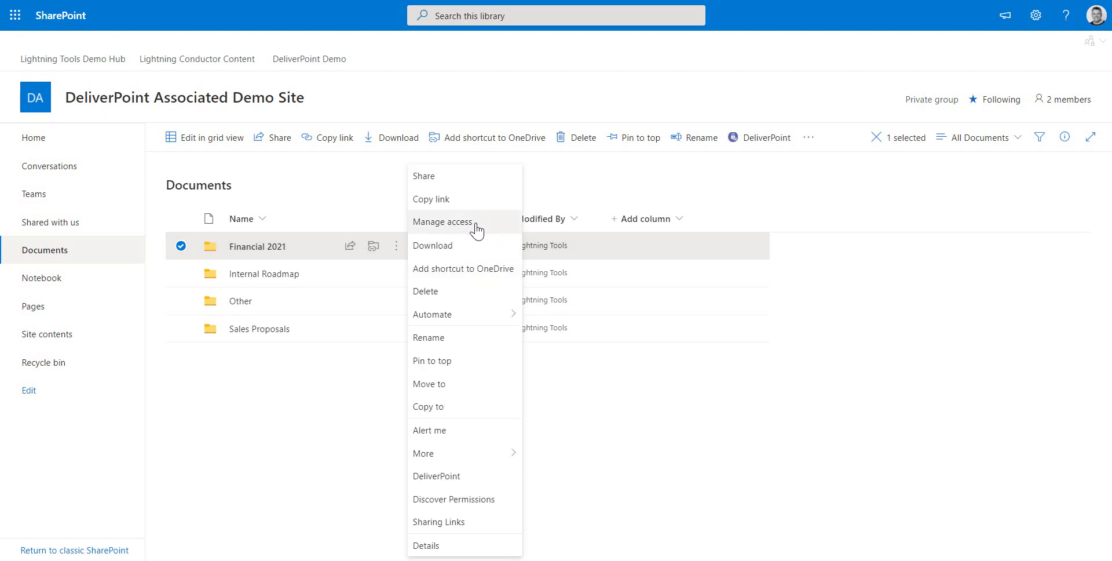
left_click(181, 273)
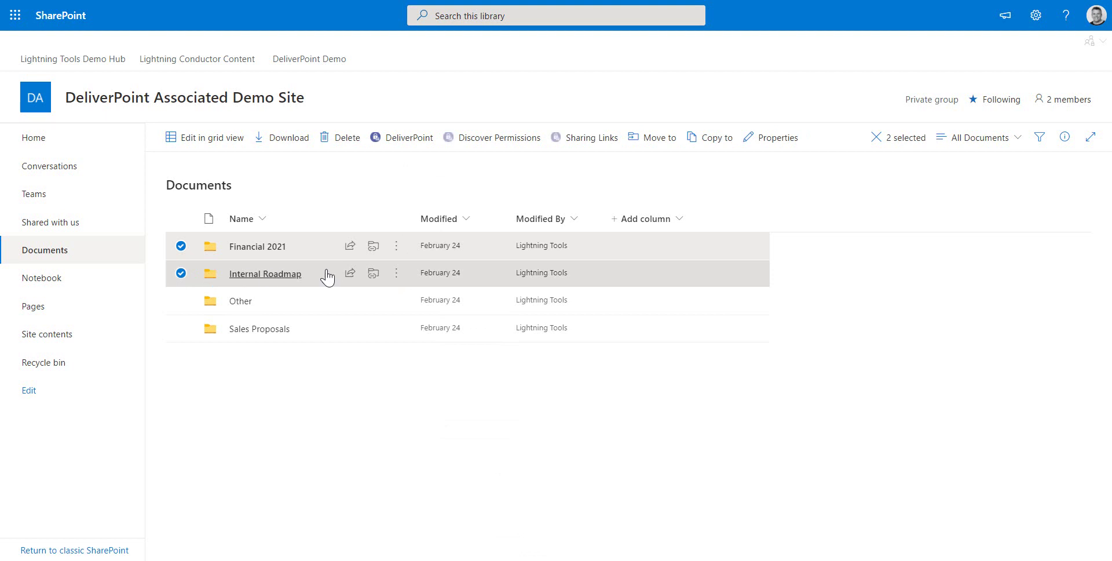
left_click(397, 273)
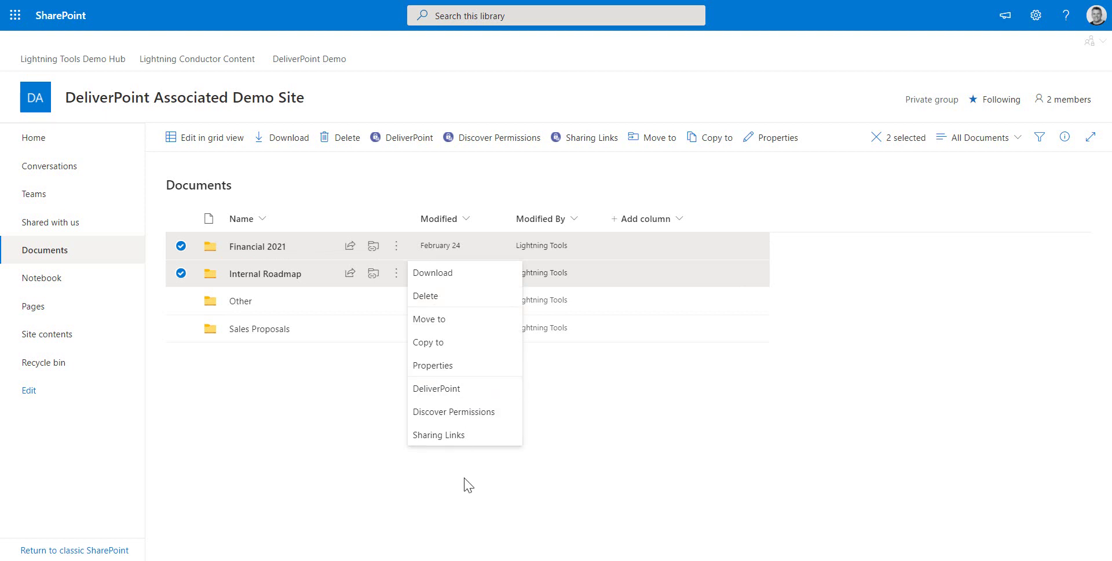
left_click(469, 424)
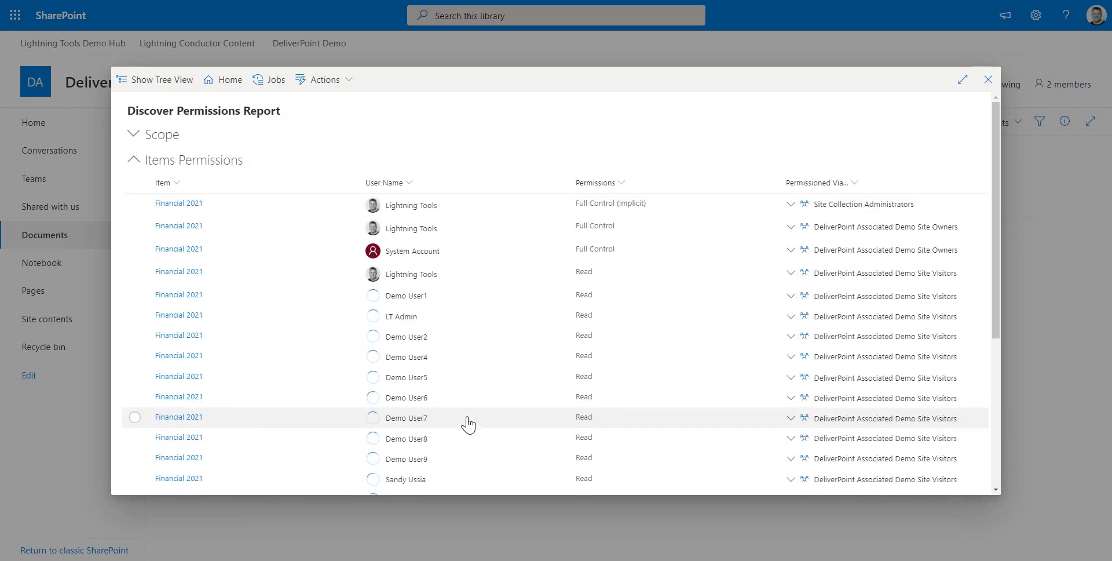
scroll(517, 439, "down", 3)
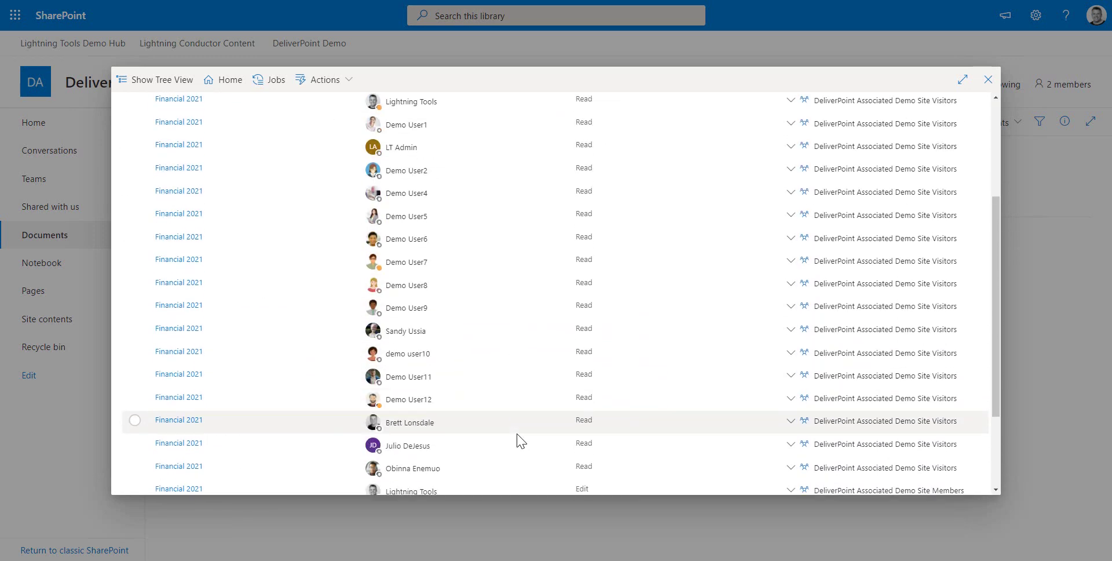
scroll(528, 463, "down", 3)
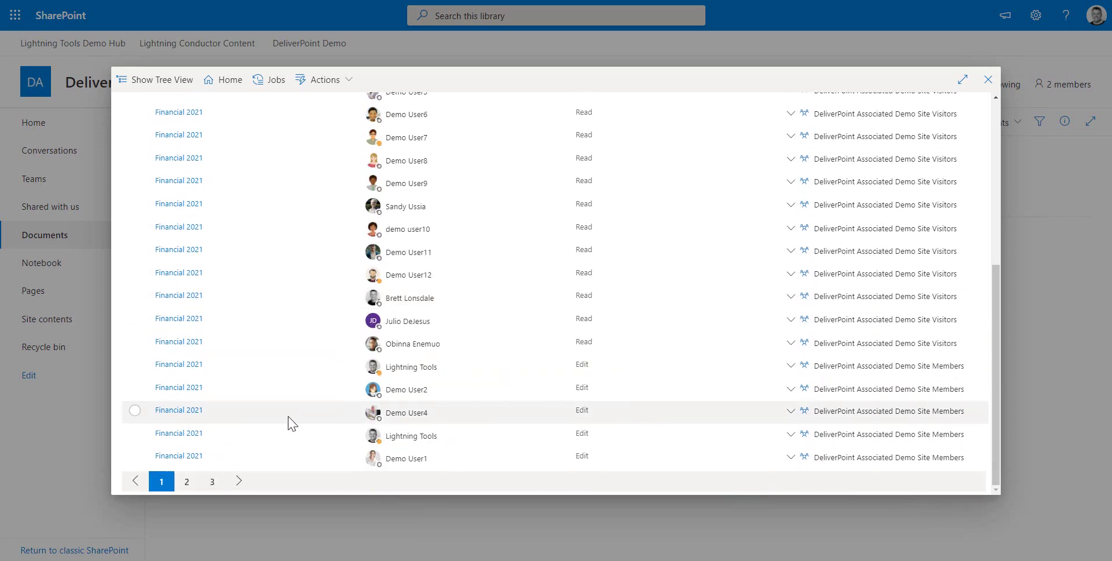
scroll(637, 376, "up", 10)
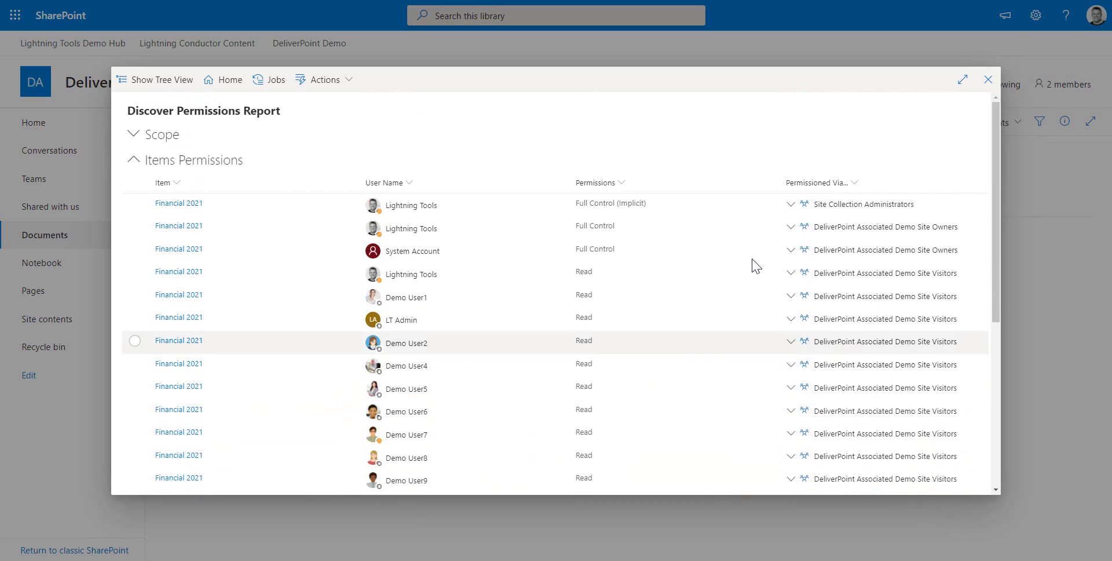
left_click(987, 80)
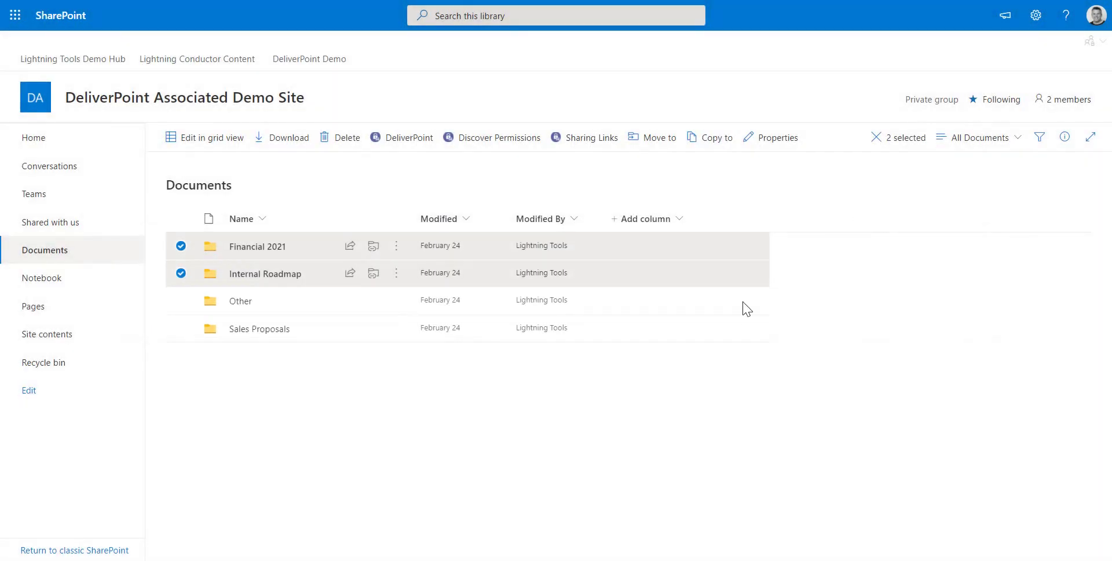
left_click(180, 273)
left_click(181, 245)
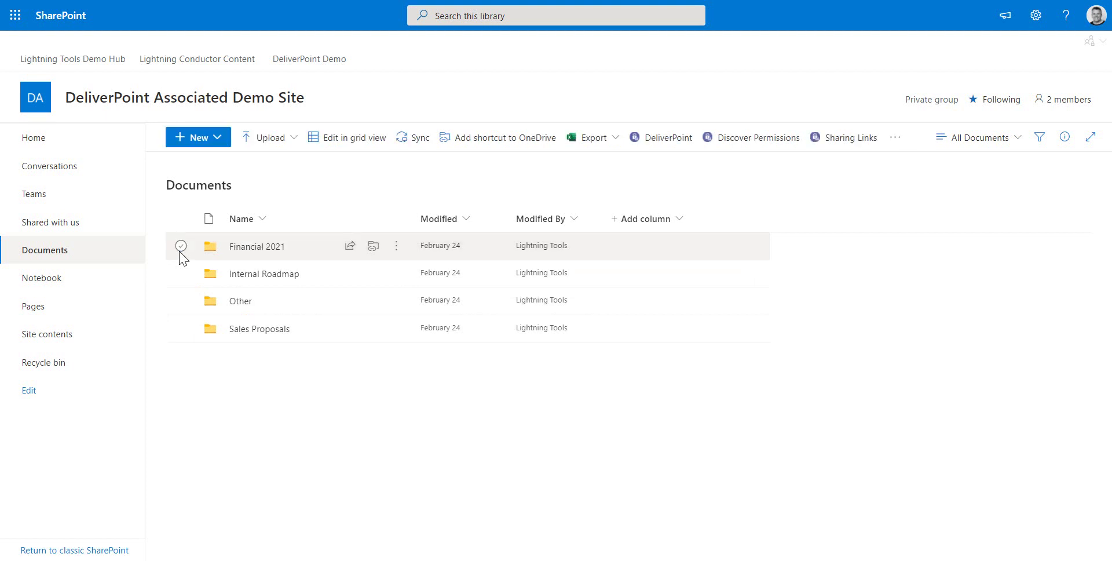
left_click(396, 247)
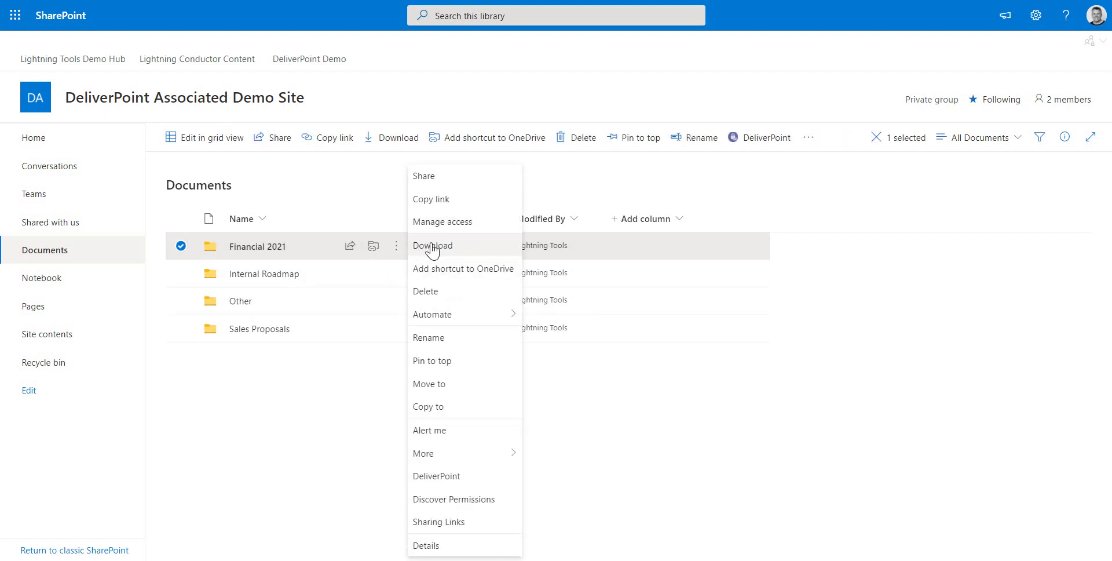
left_click(445, 187)
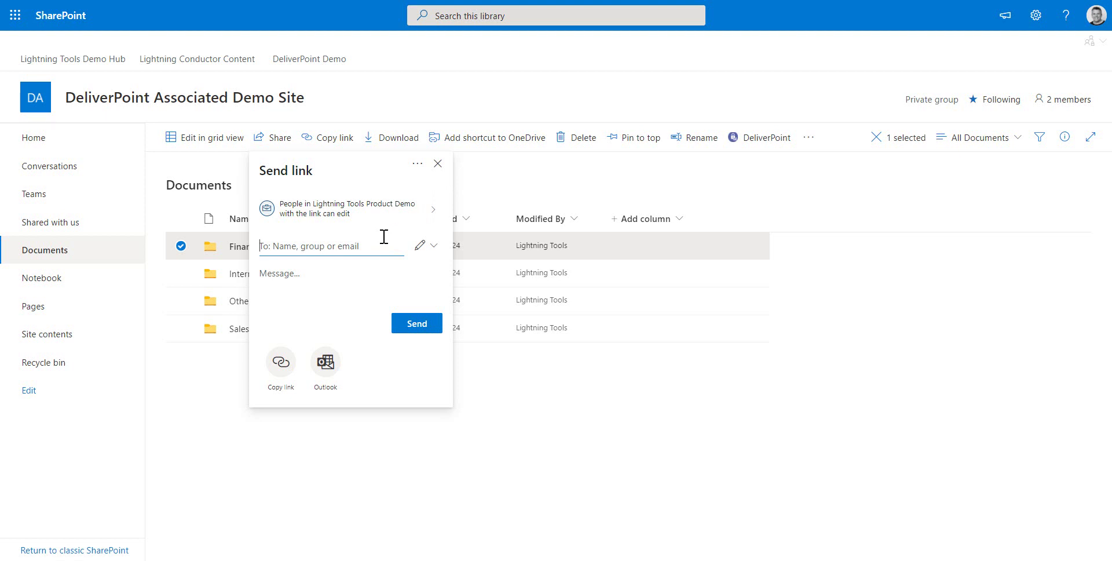
left_click(434, 211)
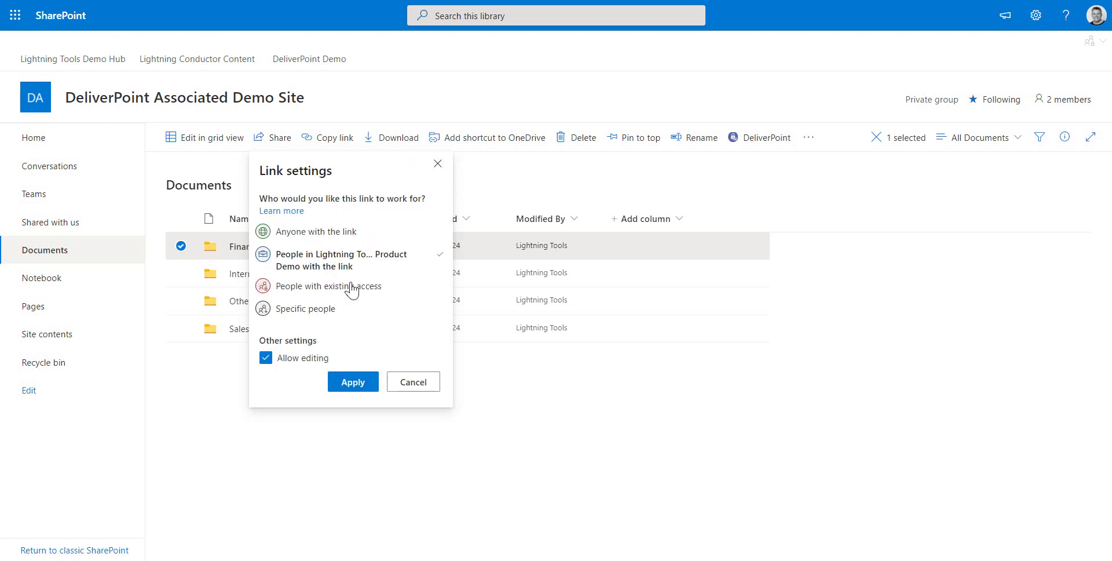
left_click(411, 381)
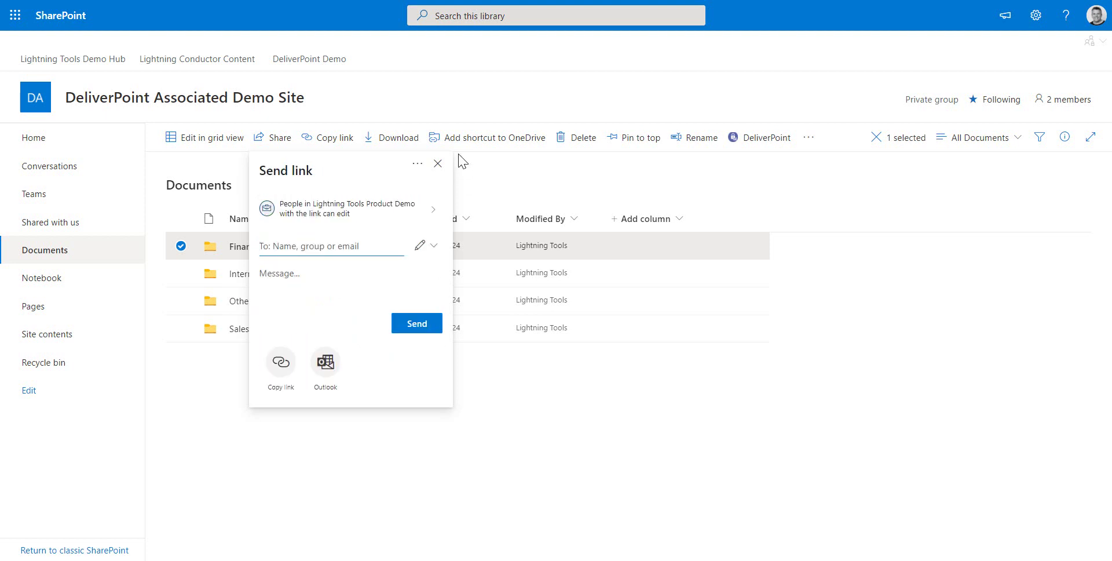
left_click(438, 163)
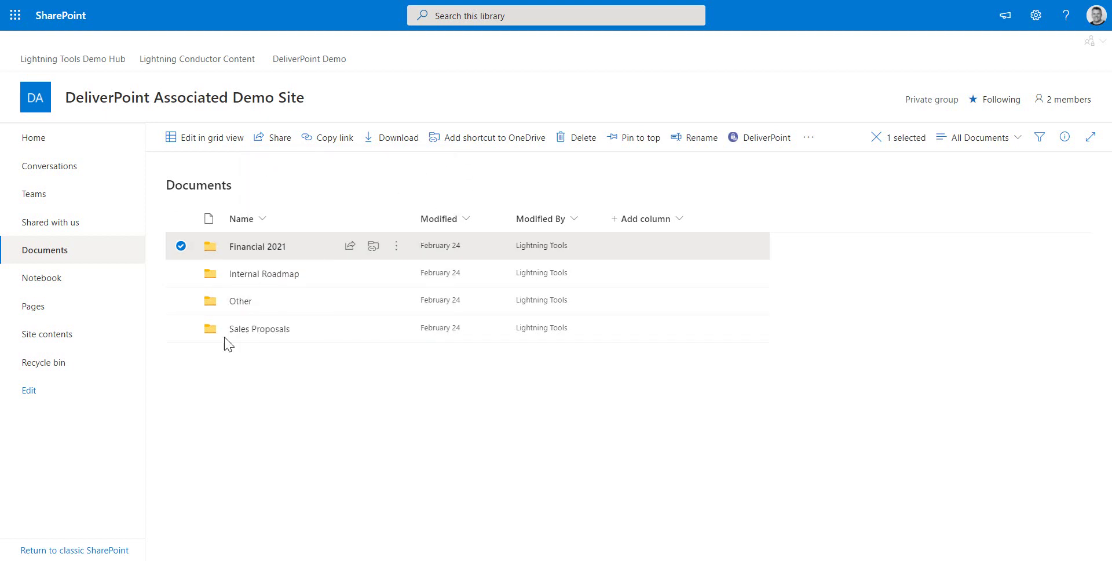
left_click(186, 254)
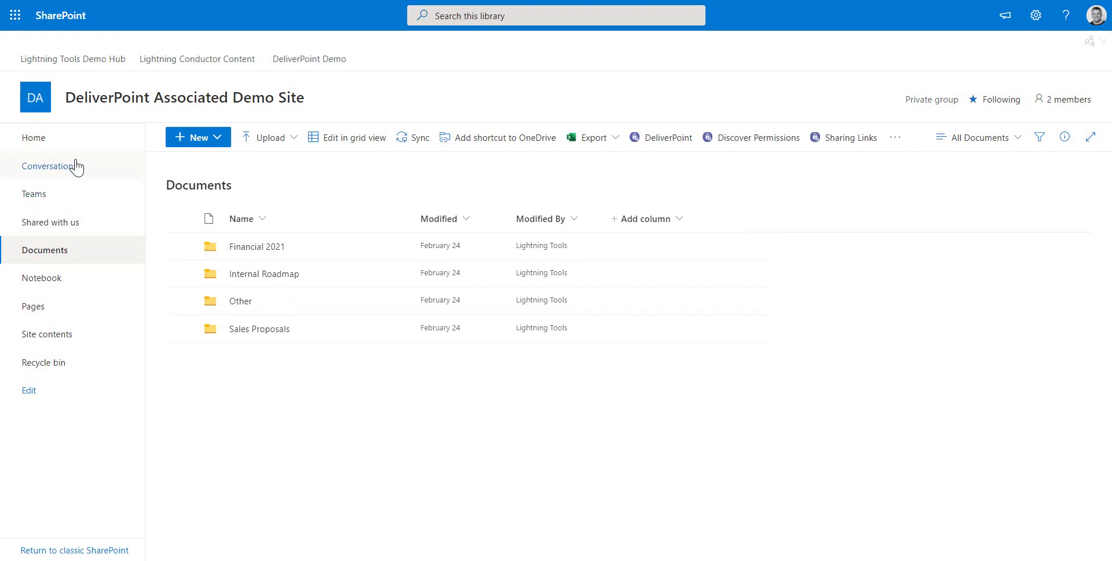
- From the site home, run DeliverPoint's Sharing Links report and expand the General, Other and Finance Data.xlsx links
left_click(38, 138)
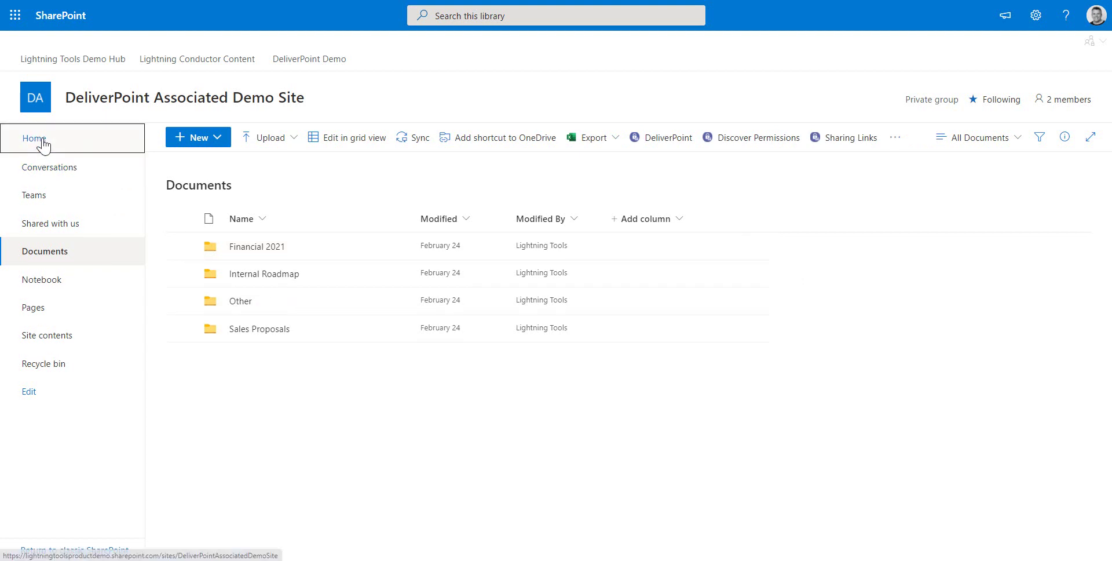
left_click(1101, 43)
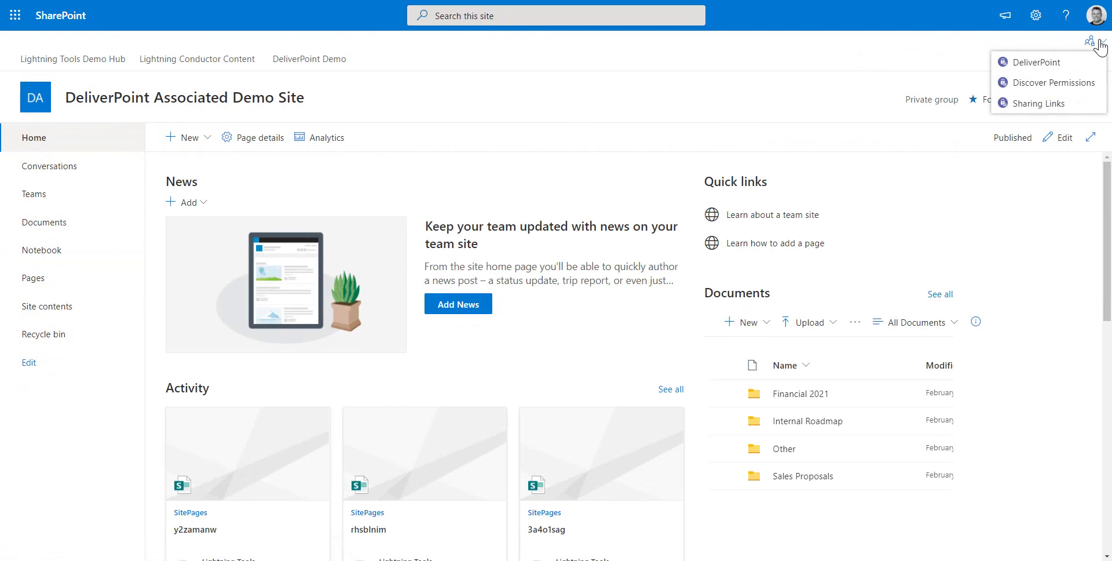
left_click(1062, 104)
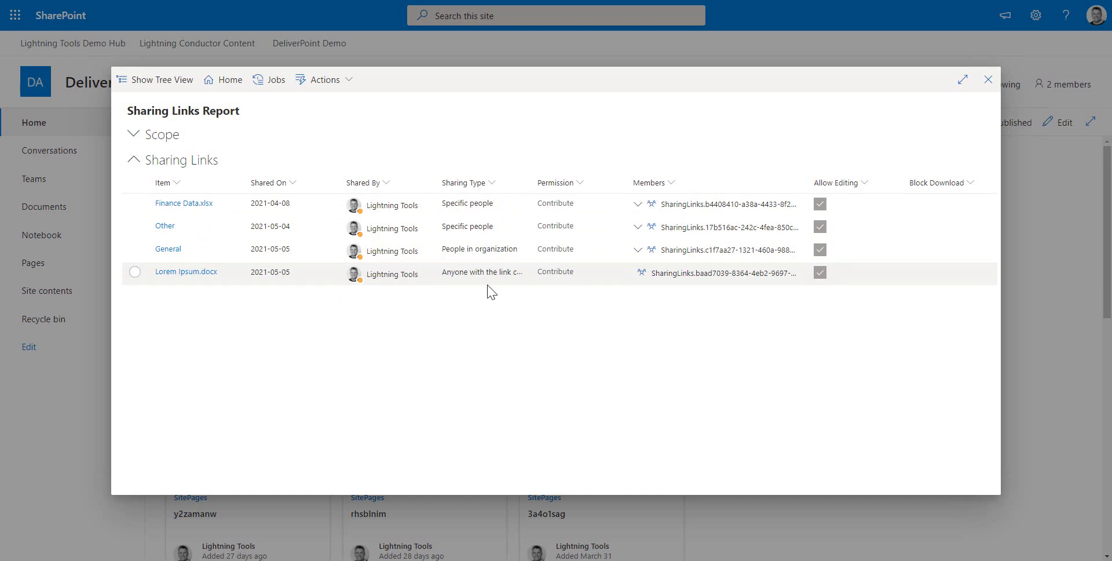
left_click(638, 250)
left_click(638, 227)
left_click(637, 204)
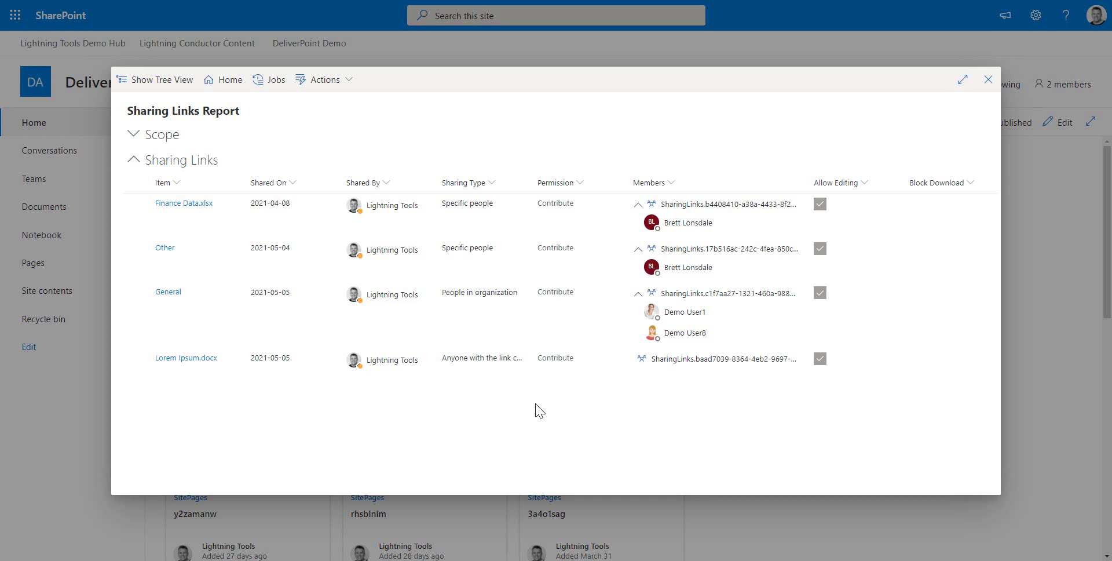
- Remove only the Finance Data.xlsx and Lorem Ipsum.docx sharing links, then close the report
left_click(134, 292)
left_click(134, 248)
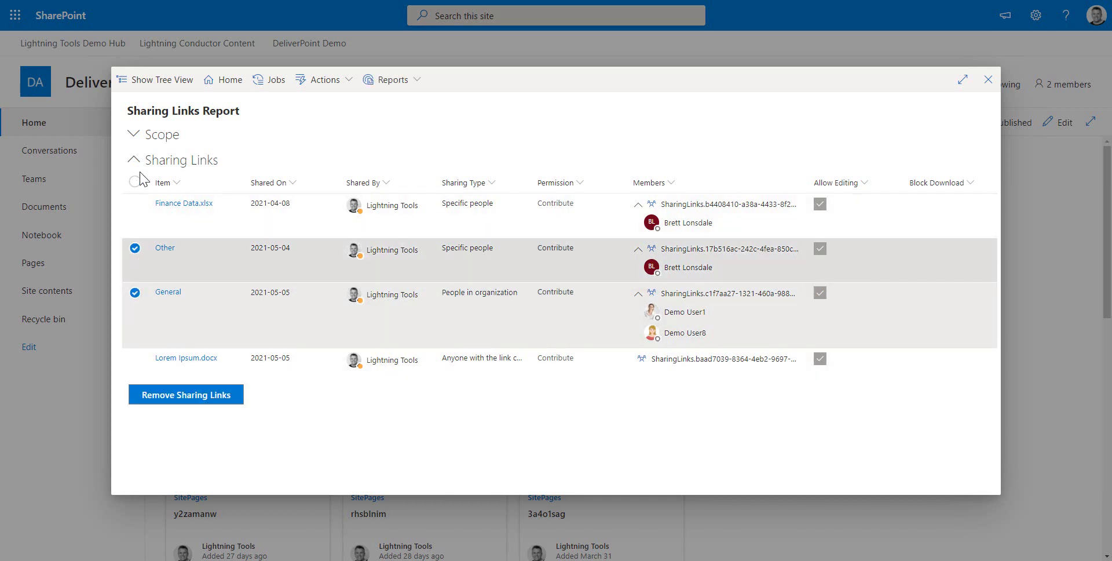
left_click(135, 182)
left_click(135, 248)
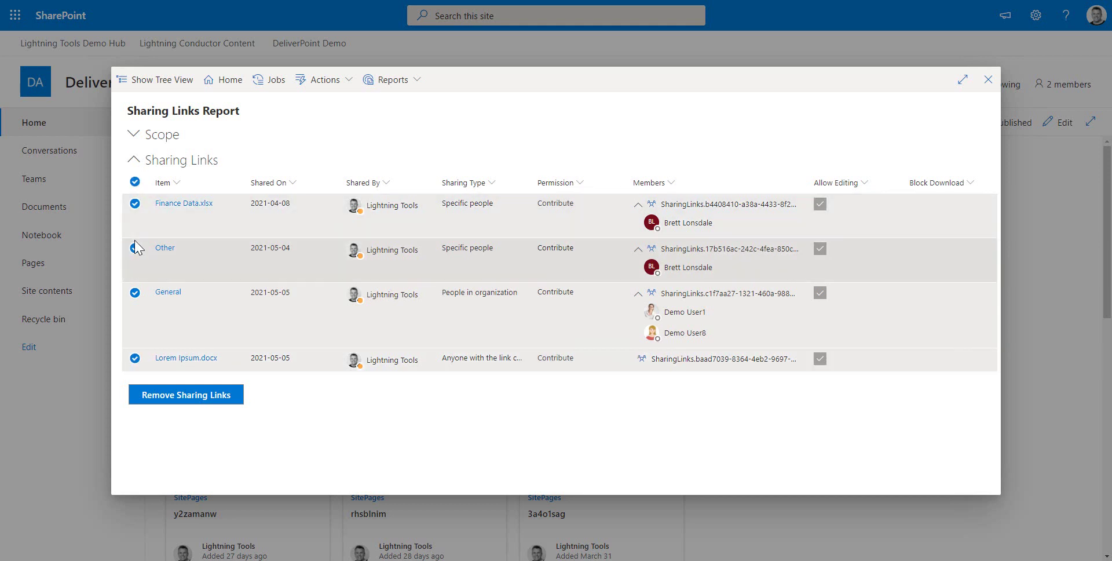
left_click(135, 292)
left_click(164, 396)
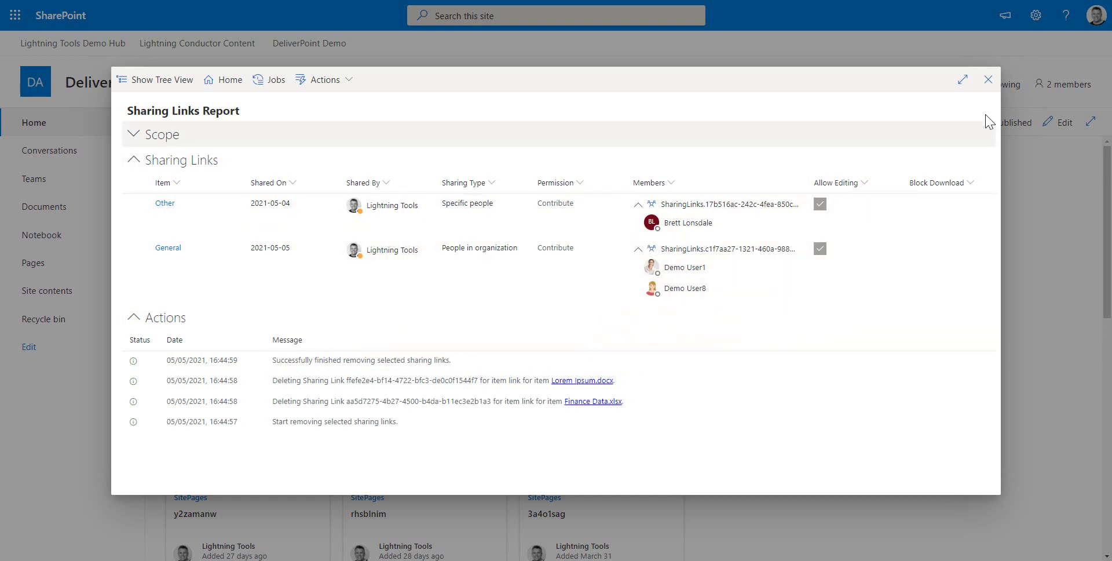
left_click(988, 79)
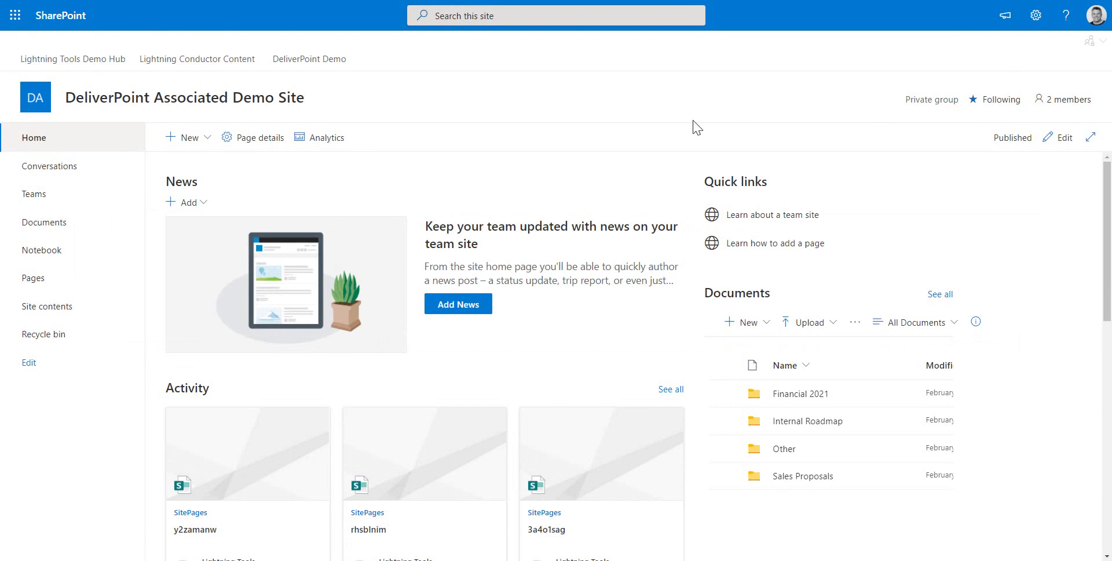
- Launch DeliverPoint for the site and choose Reports > Discover Permissions (Advanced)
left_click(1085, 49)
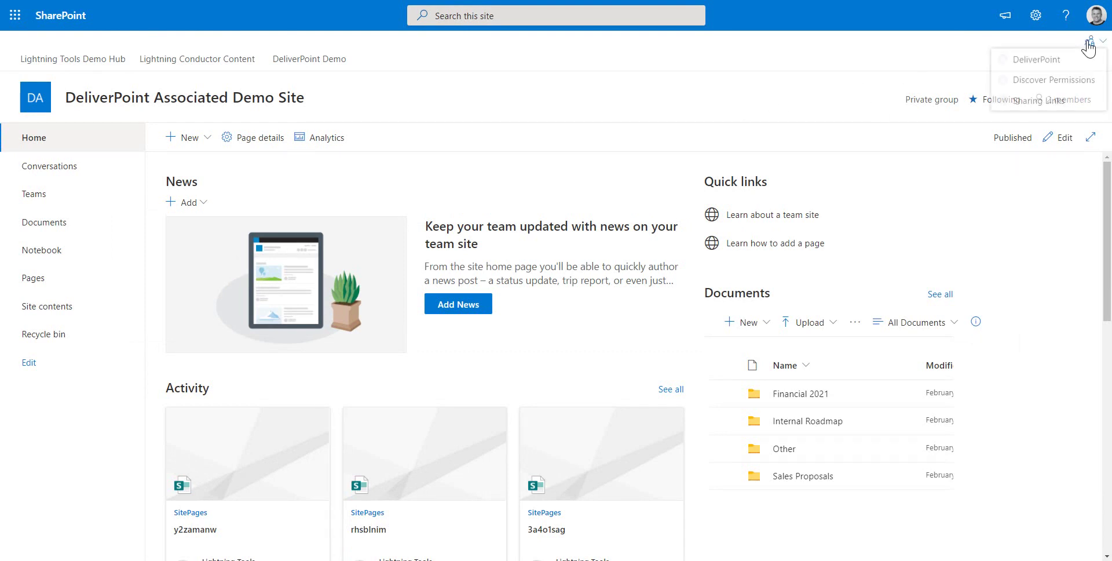
left_click(1043, 61)
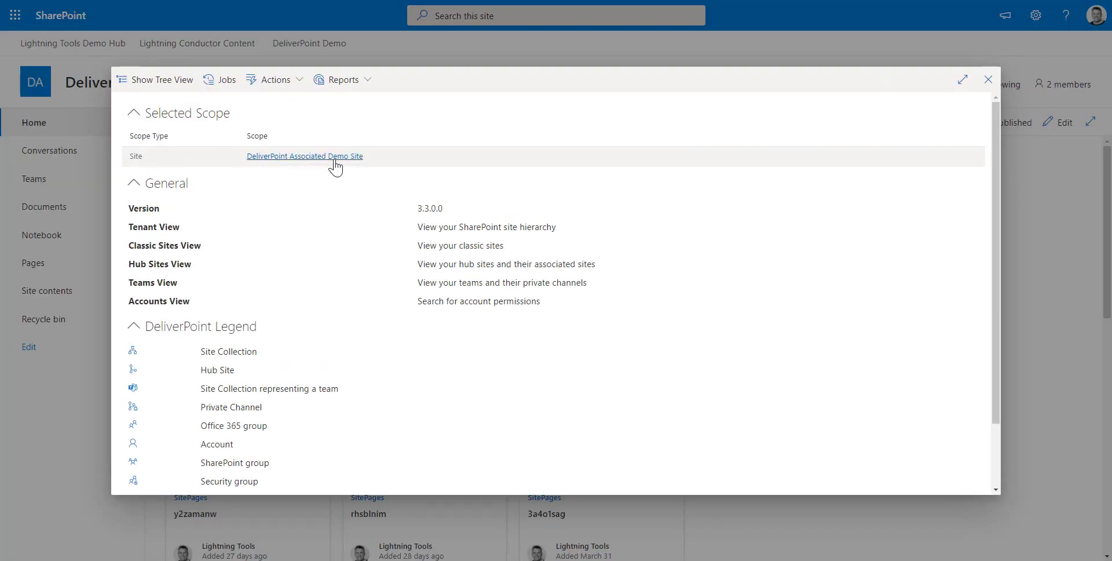
left_click(364, 88)
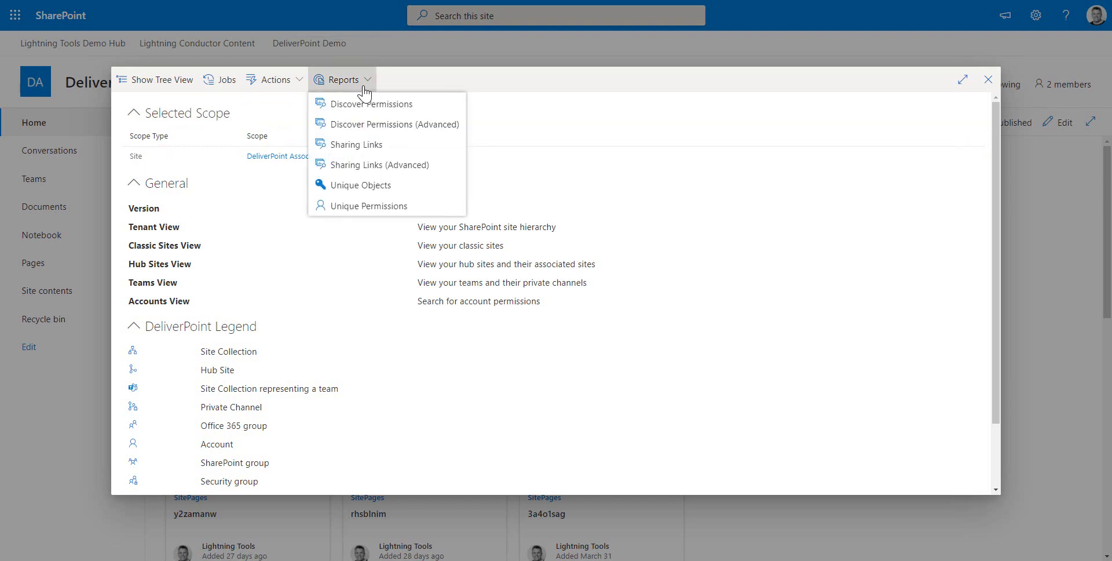
left_click(425, 132)
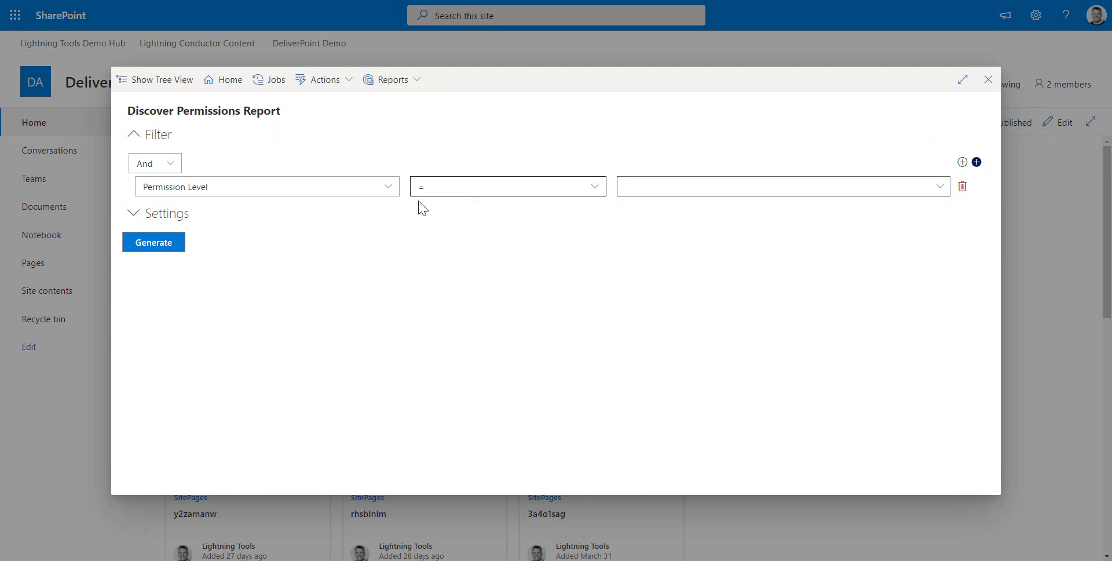
- Keep Permission Level as the filter, include unique sub sites, lists, items and sharing links, and generate
left_click(383, 189)
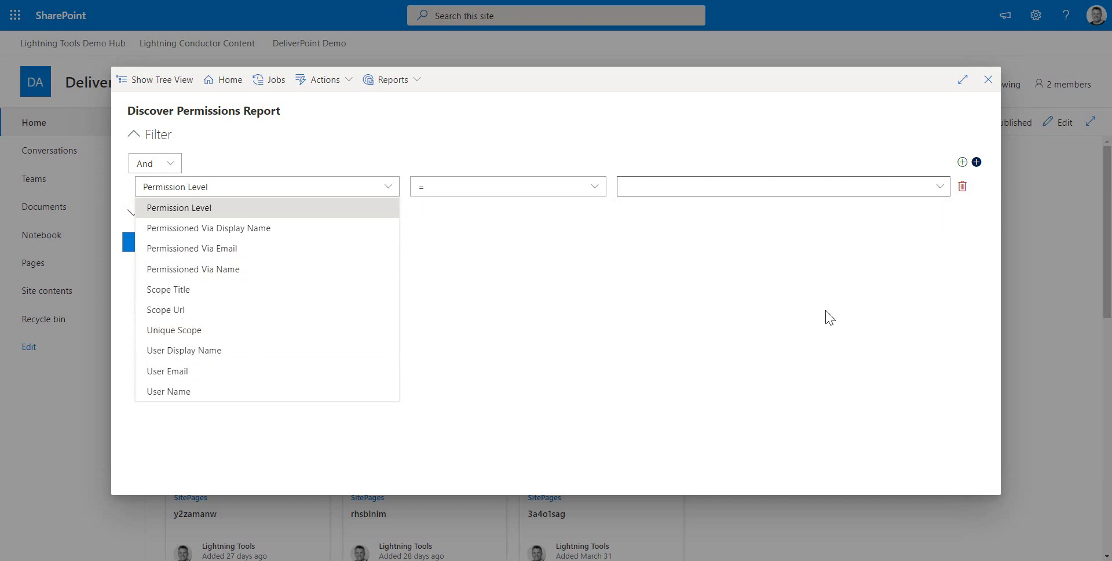
left_click(860, 425)
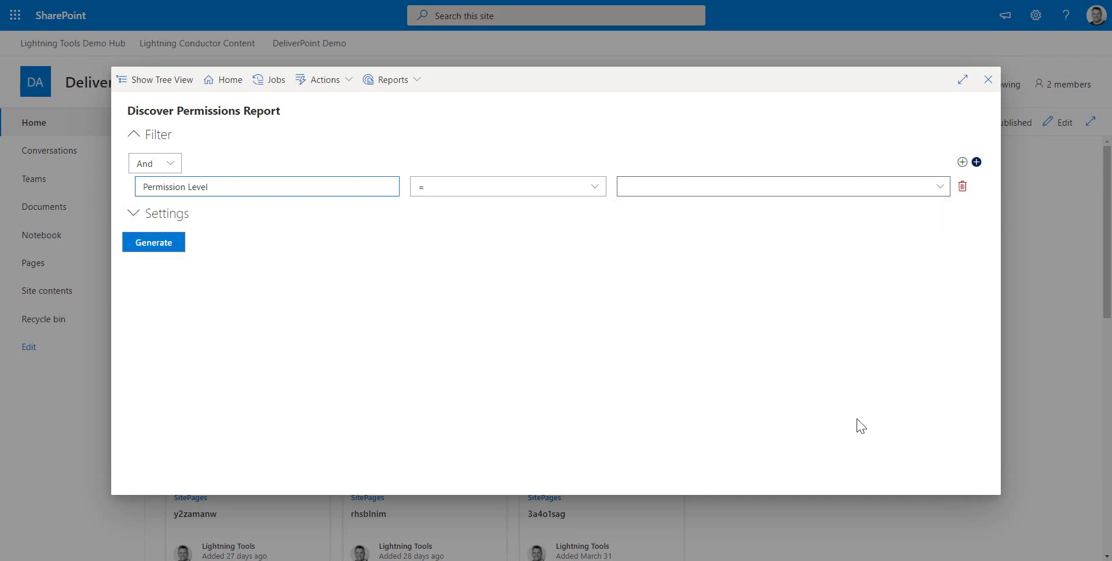
left_click(139, 219)
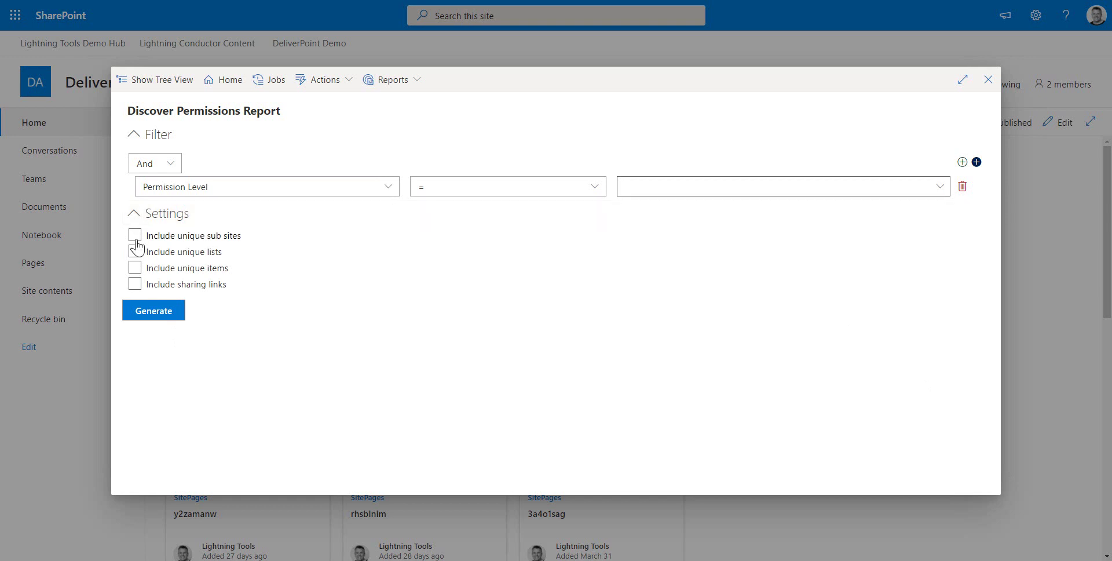
left_click(134, 235)
left_click(134, 251)
left_click(134, 284)
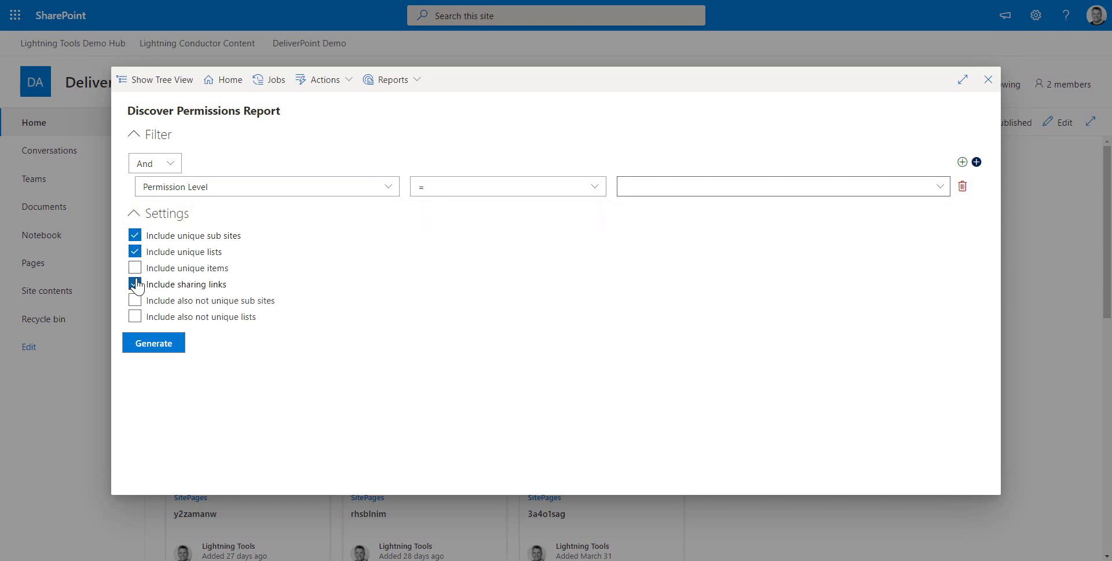
left_click(172, 268)
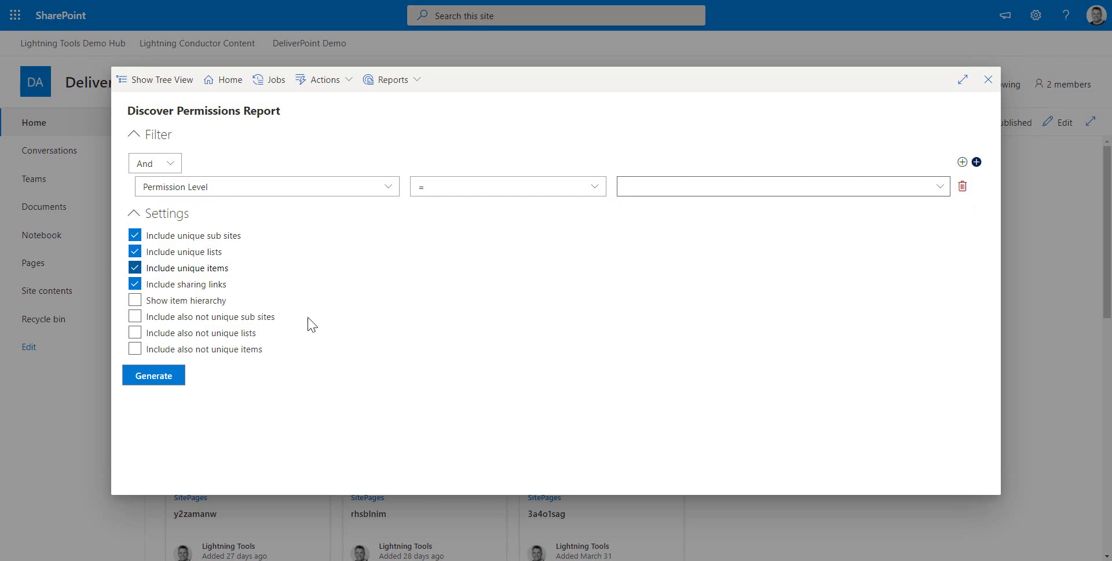
left_click(134, 379)
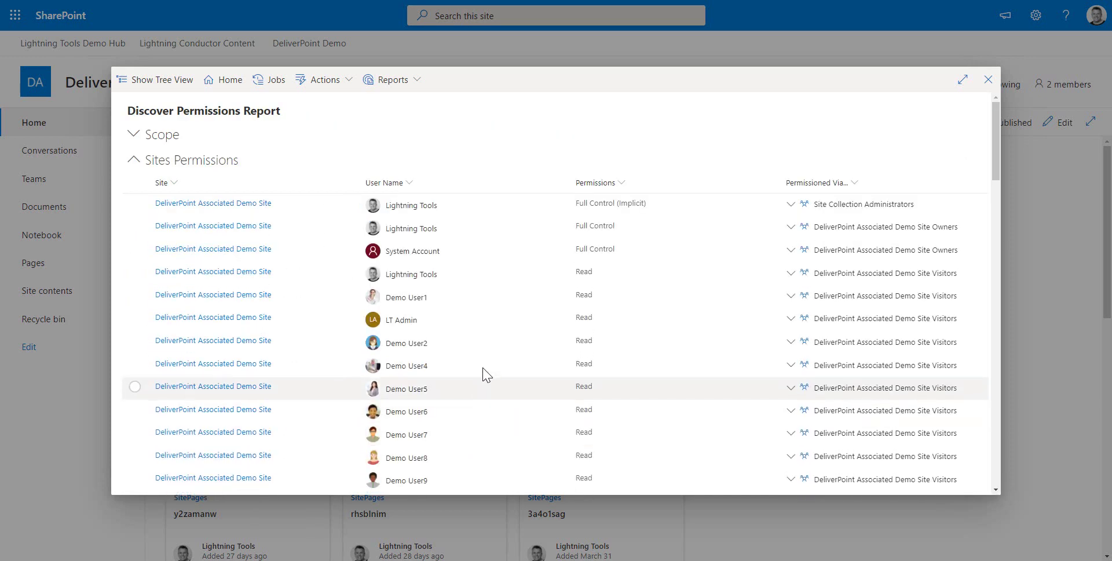
- Scroll through the report's Sites, Lists and Items permissions down to Finance Data.xlsx
scroll(219, 373, "down", 8)
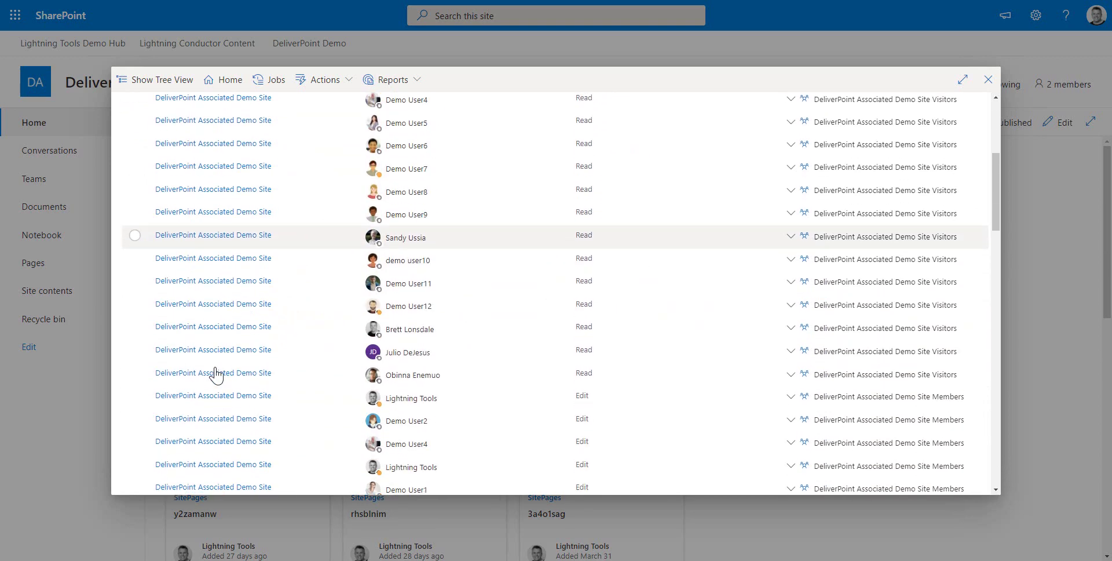
scroll(228, 343, "down", 6)
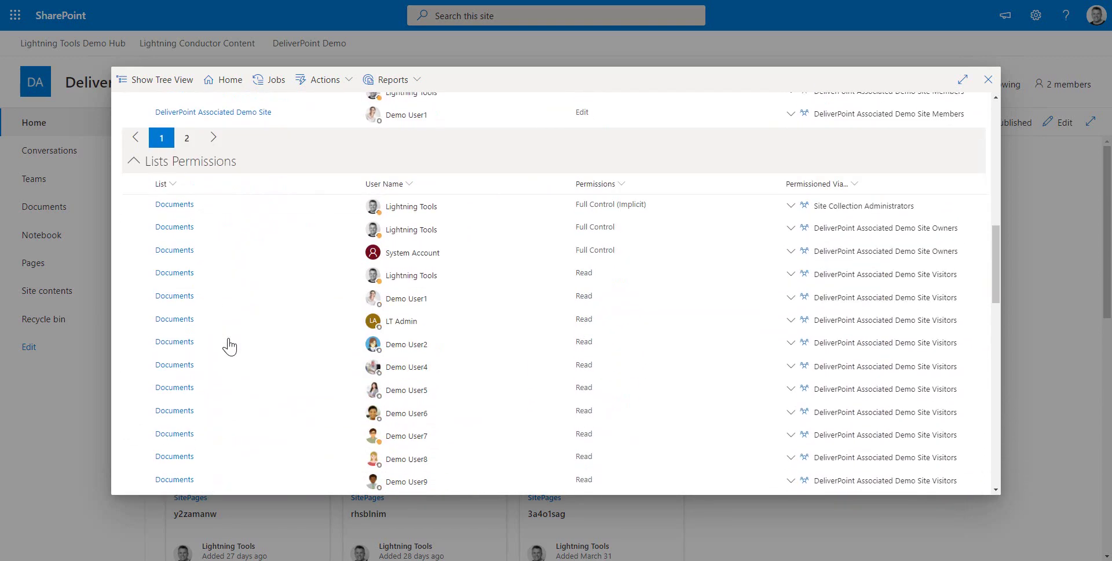
scroll(253, 300, "down", 6)
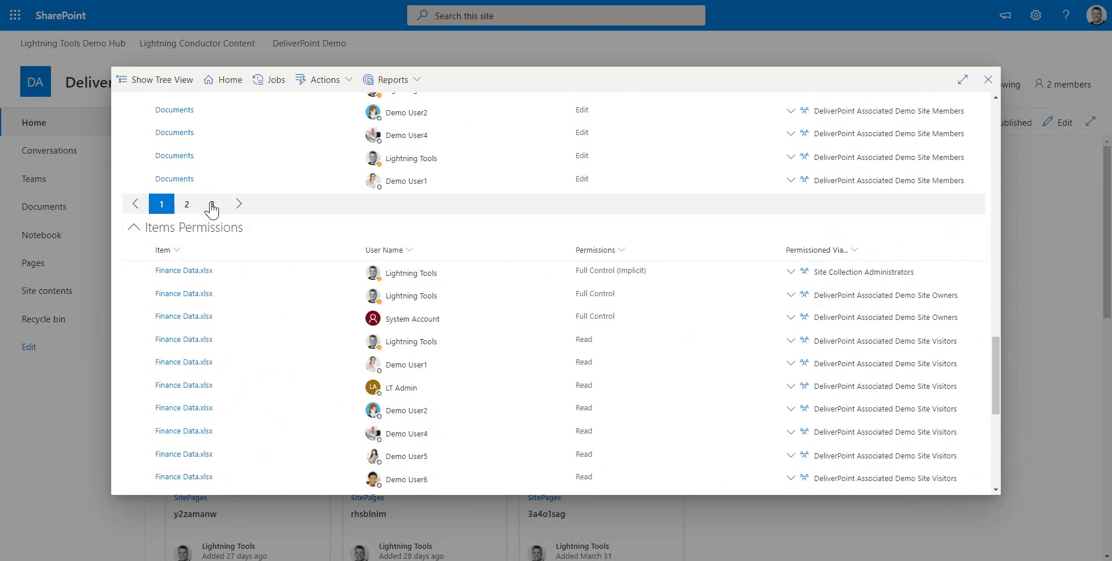
scroll(249, 395, "down", 6)
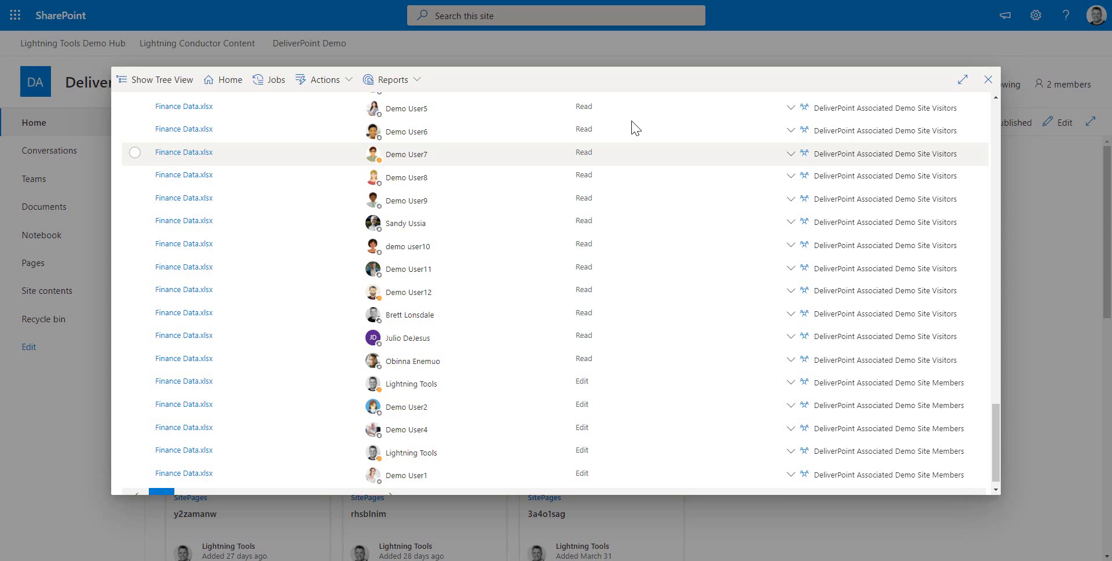
- Close the report and generate a DeliverPoint Unique Objects report that includes unique items
left_click(988, 79)
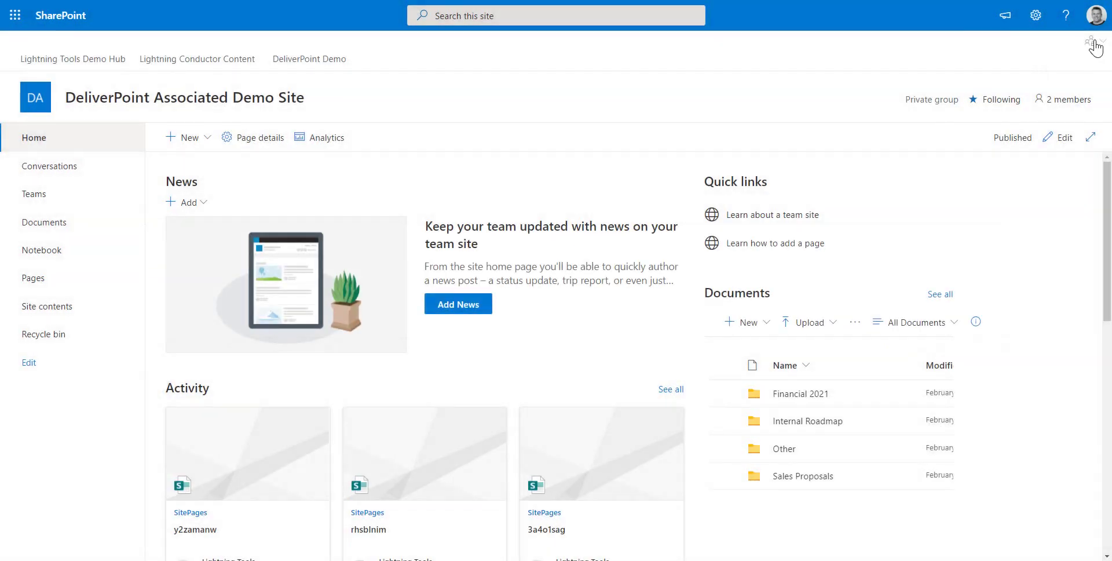
left_click(1089, 42)
left_click(1067, 60)
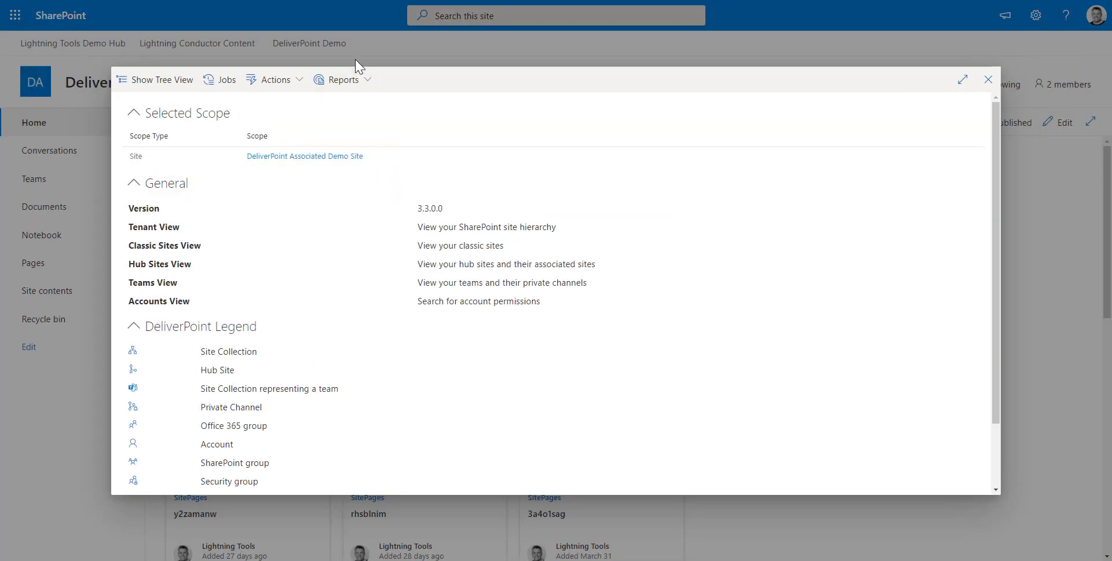
left_click(361, 80)
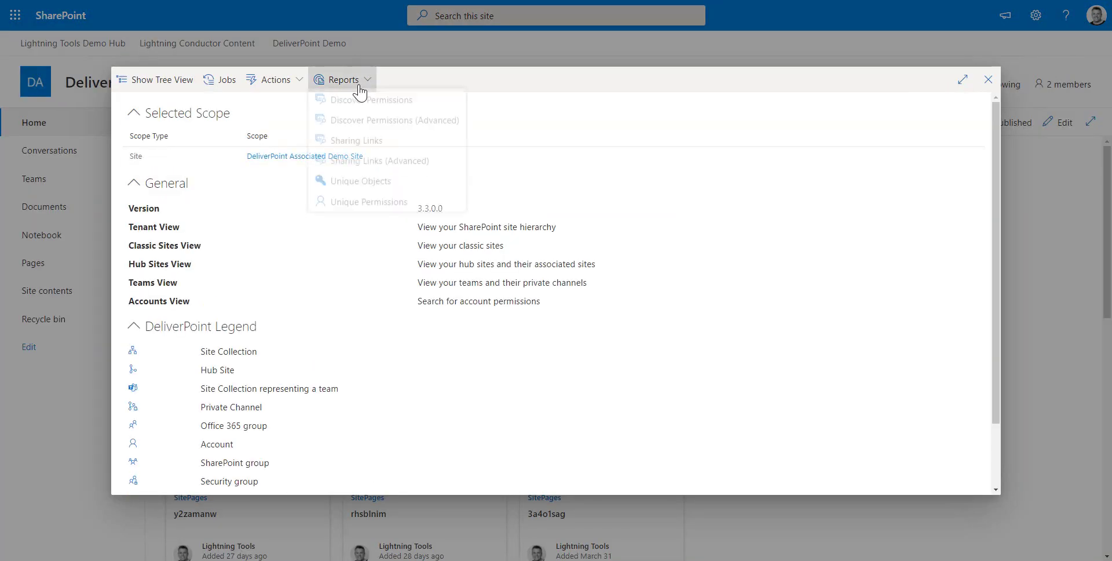
left_click(378, 185)
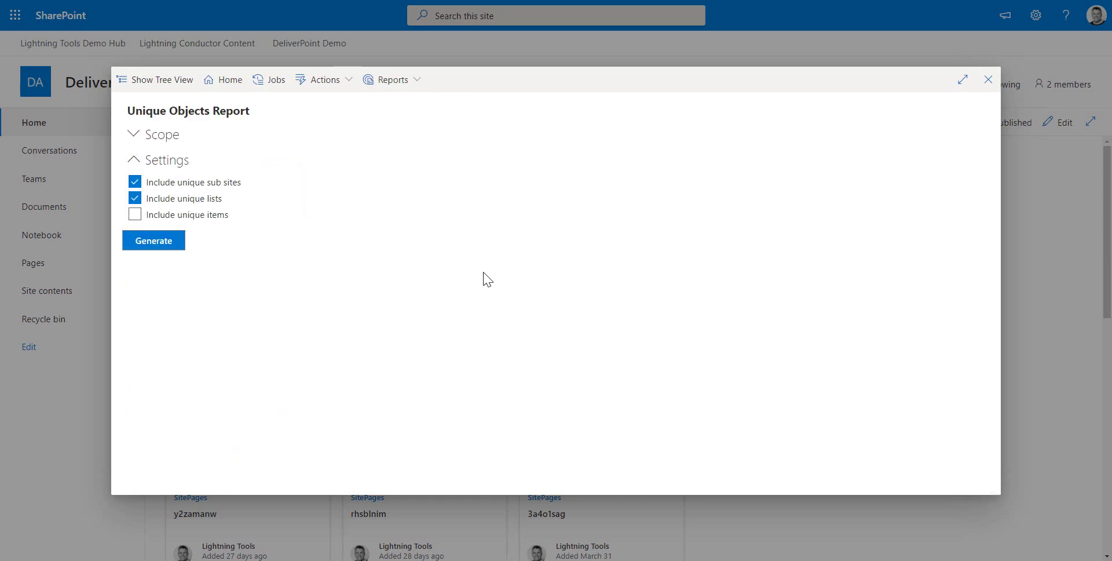
left_click(135, 215)
left_click(174, 240)
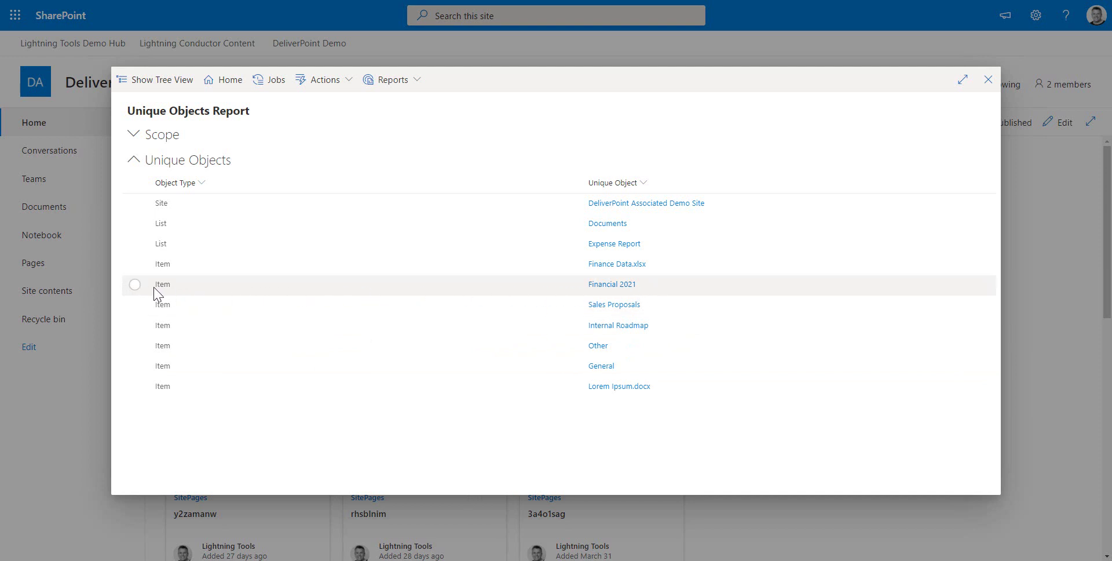
- Run Discover Permissions on the Financial 2021 folder, check its Actions menu, then close DeliverPoint
left_click(137, 287)
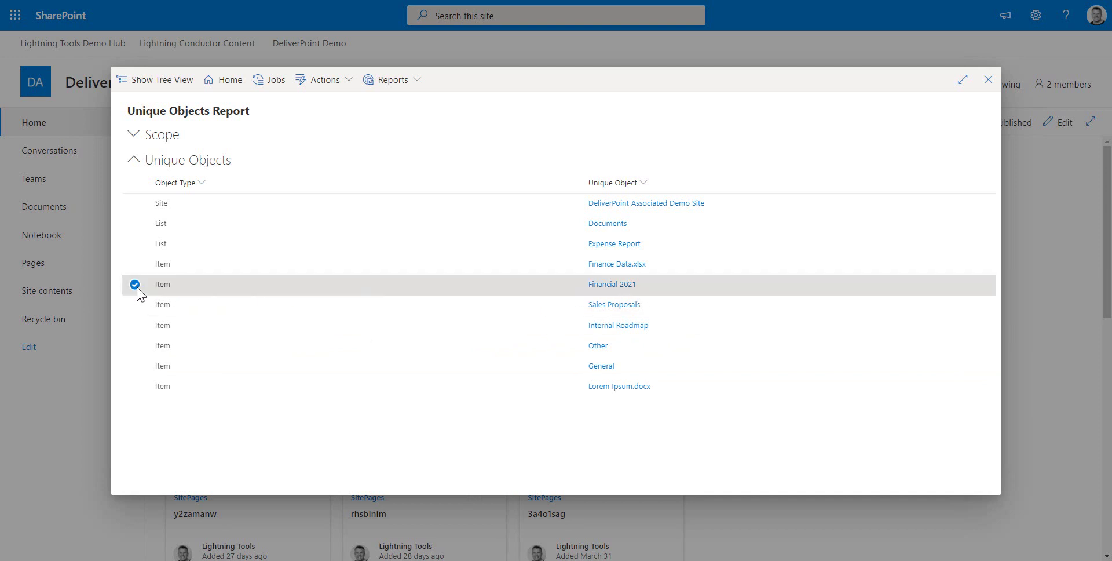
left_click(369, 84)
left_click(386, 108)
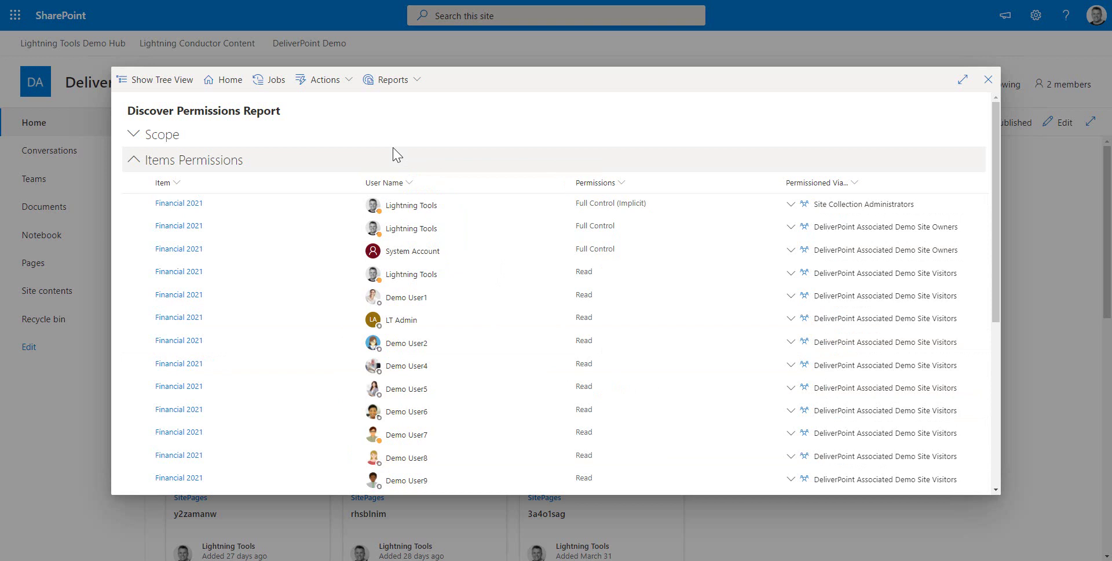
left_click(341, 79)
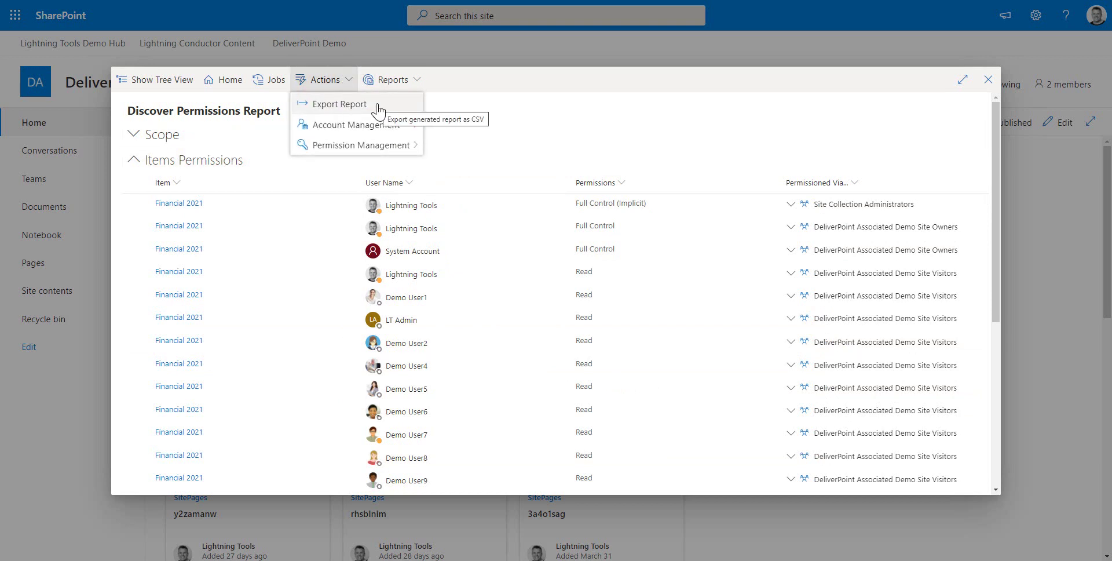
left_click(988, 79)
- Reopen DeliverPoint for the site in tree view with a wider site tree pane
left_click(1097, 46)
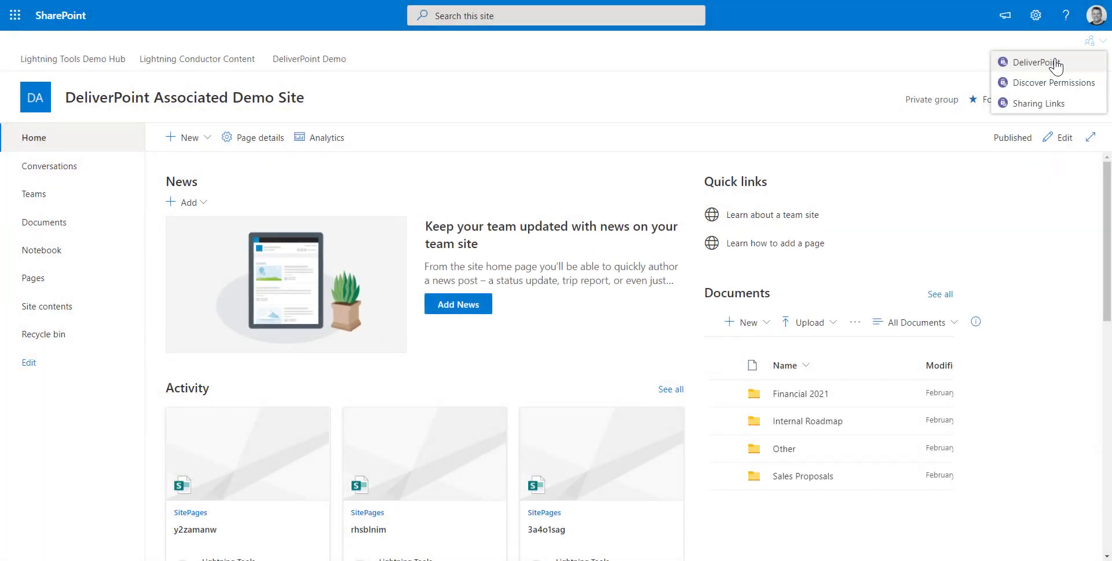
left_click(1054, 66)
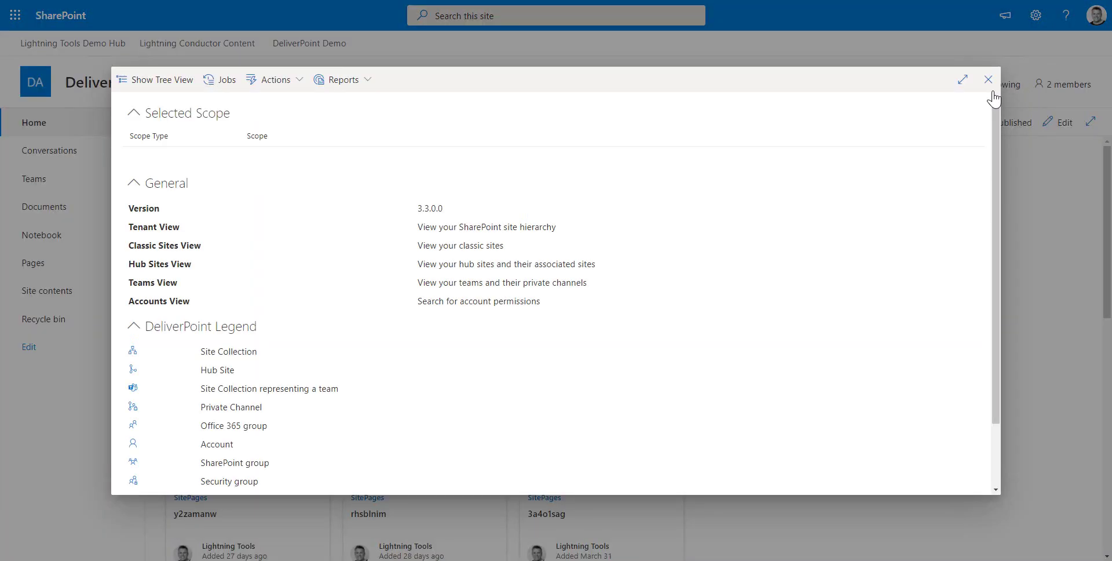
left_click(174, 81)
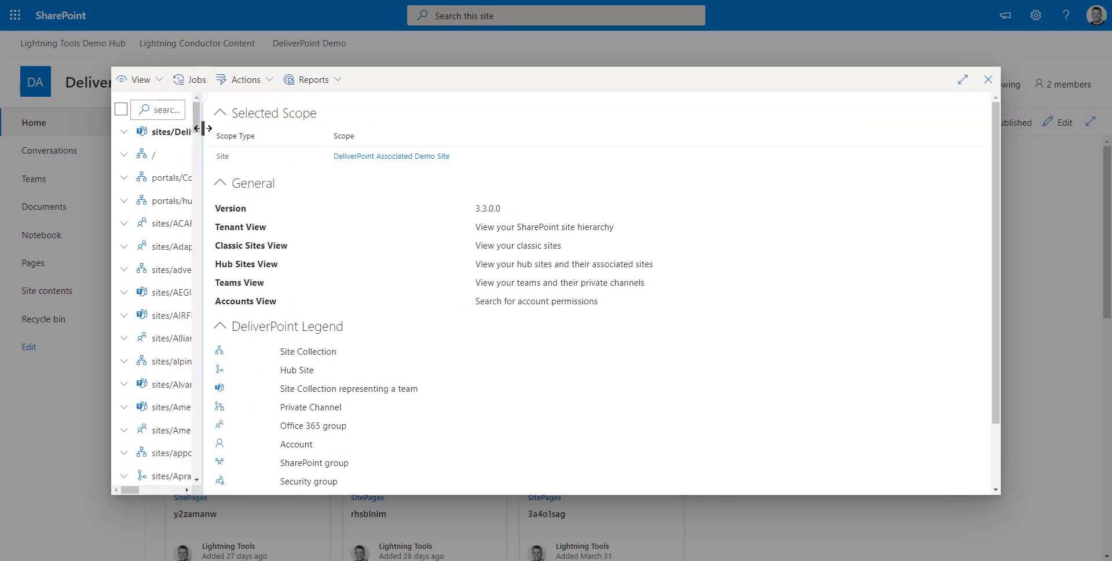
left_click_drag(202, 133, 309, 137)
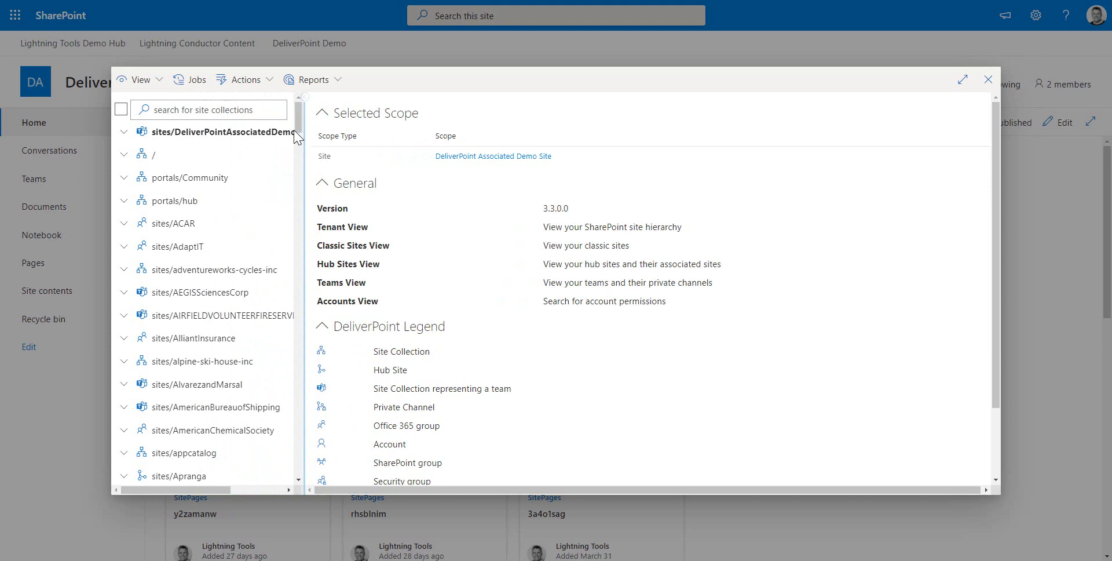
- Search site collections for 'permissio' and expand sites/PermissionsDemo down to its sub sites
left_click(223, 111)
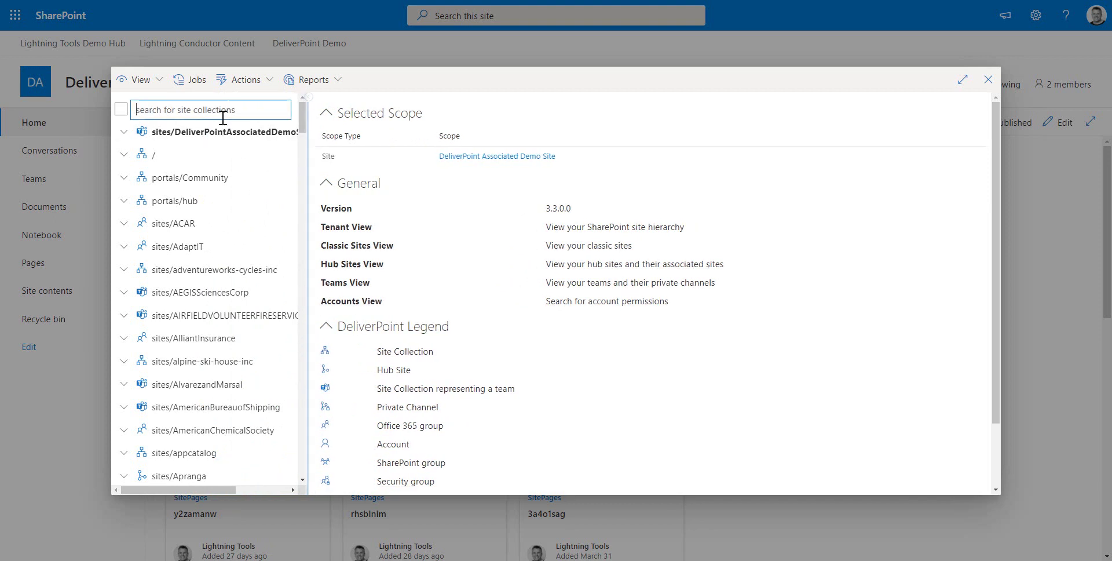
type("permission")
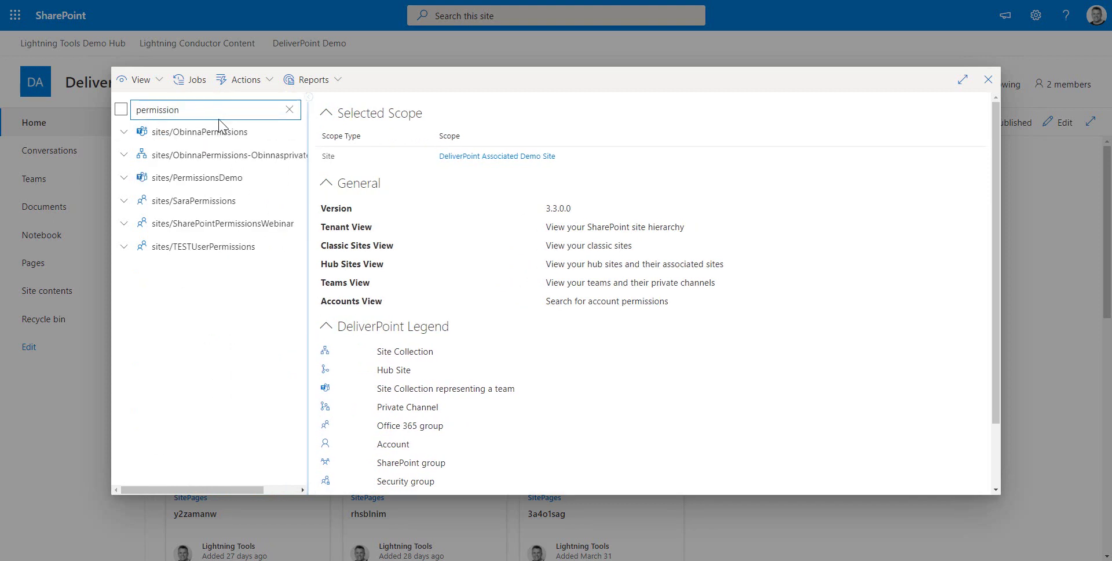
left_click(197, 177)
left_click(123, 177)
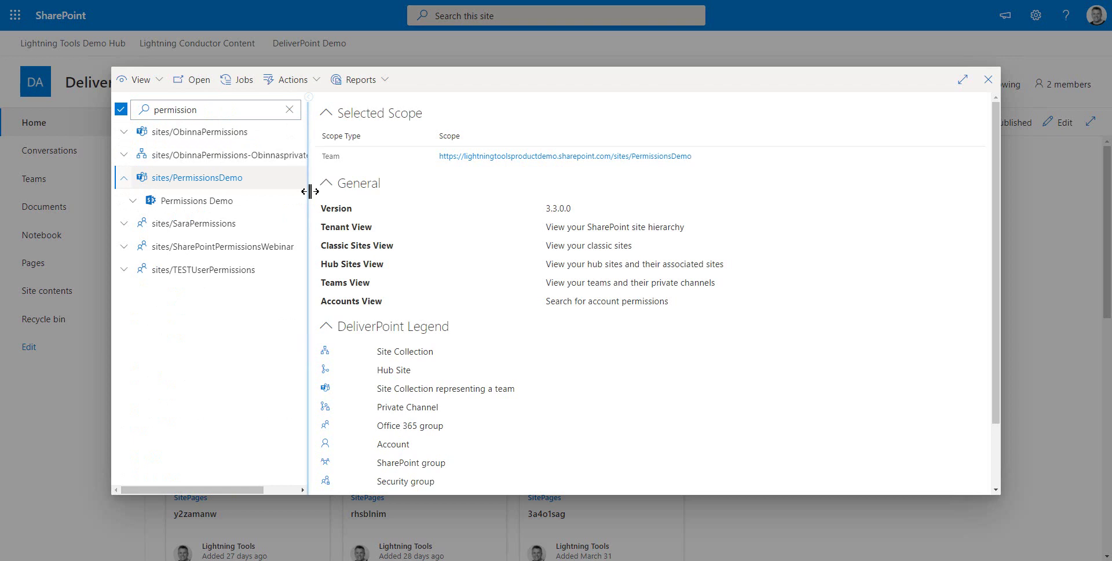
left_click(133, 200)
left_click_drag(309, 215, 363, 229)
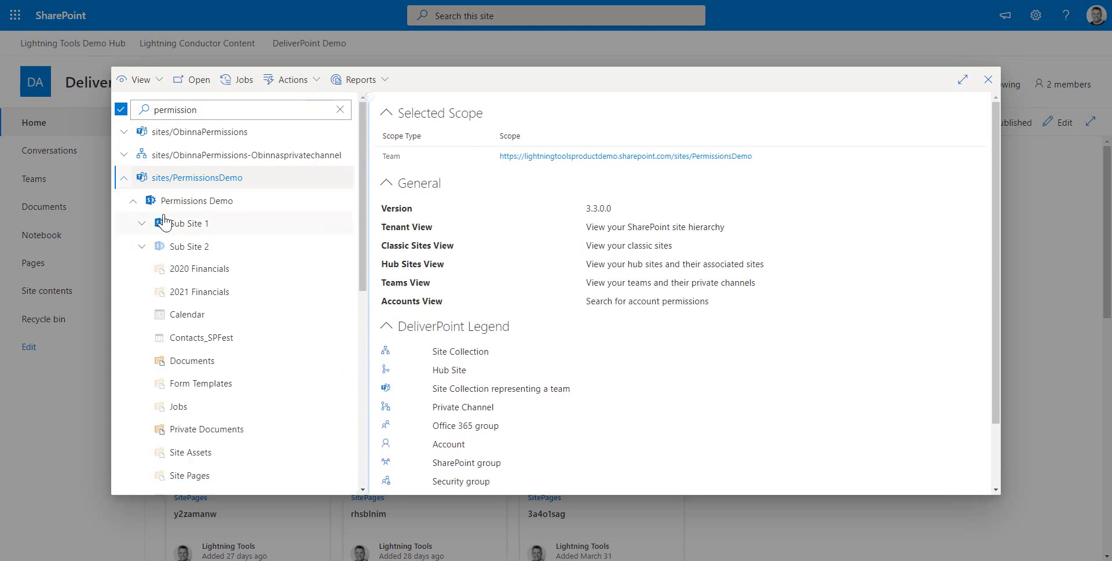
scroll(211, 272, "down", 2)
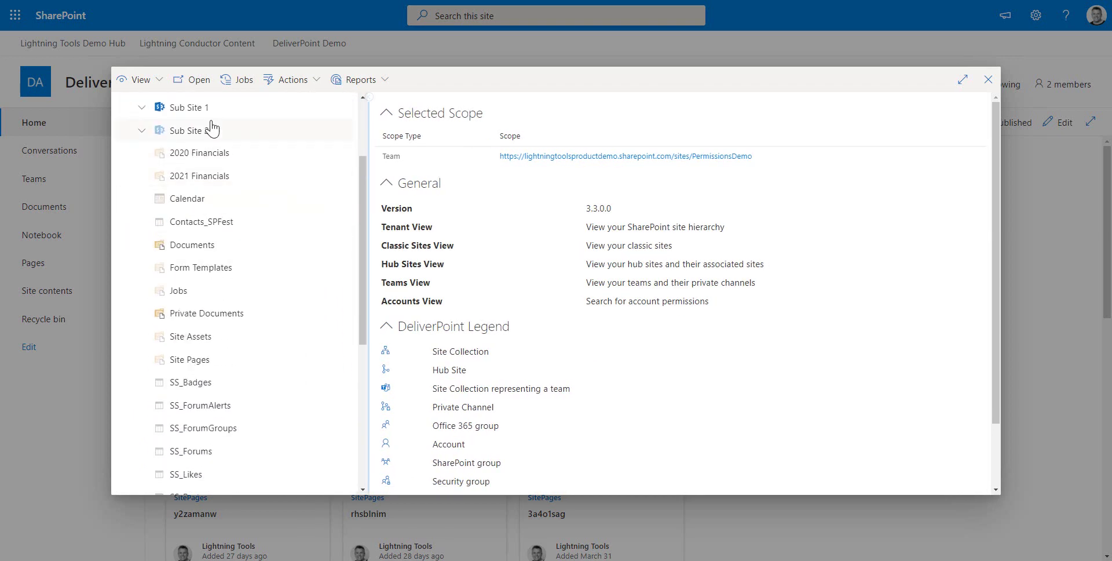
scroll(219, 231, "up", 1)
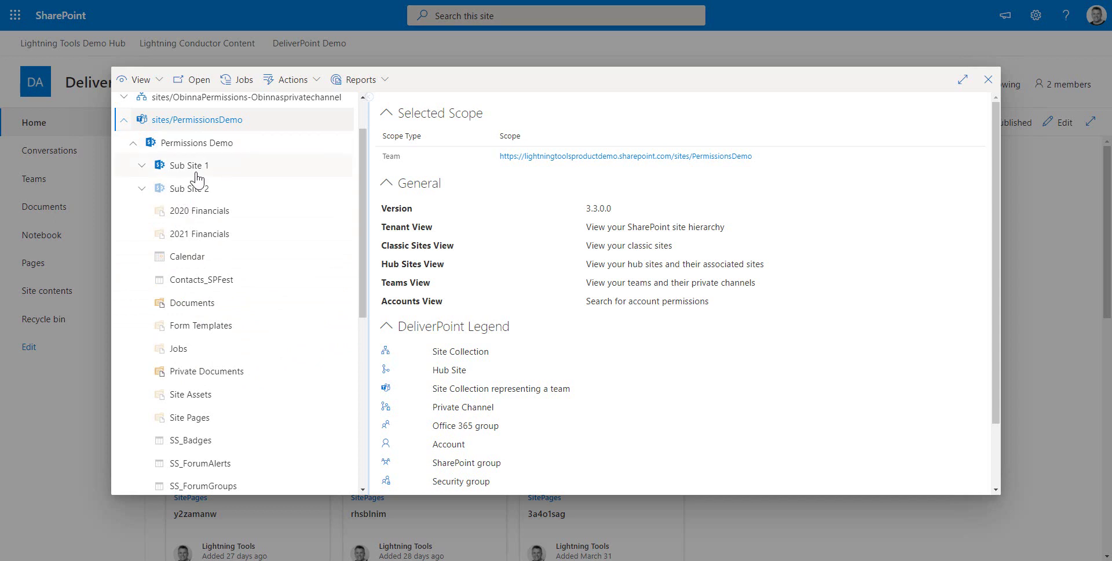
- Select Permissions Demo, Sub Site 1 and Sub Site 2, then run Discover and Compare Permissions
left_click(226, 145, "ctrl")
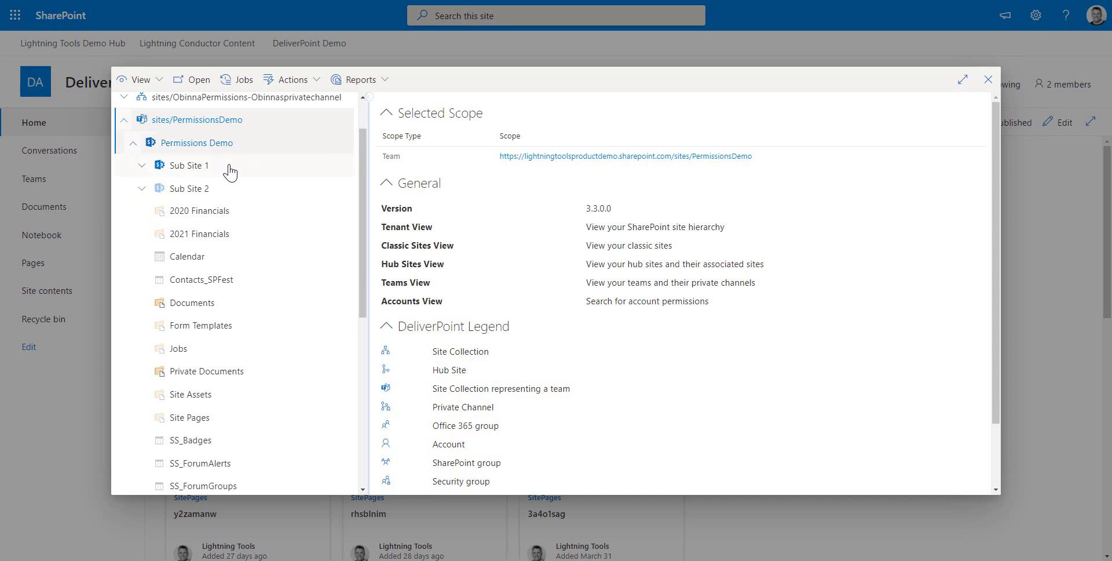
left_click(231, 167, "ctrl")
left_click(231, 189, "ctrl")
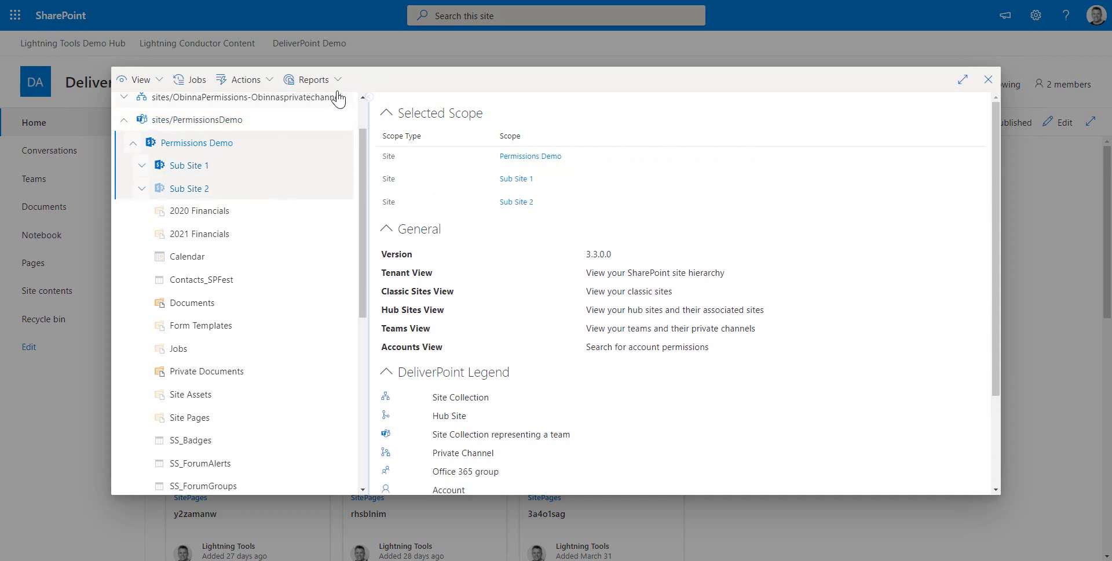
left_click(324, 79)
left_click(361, 114)
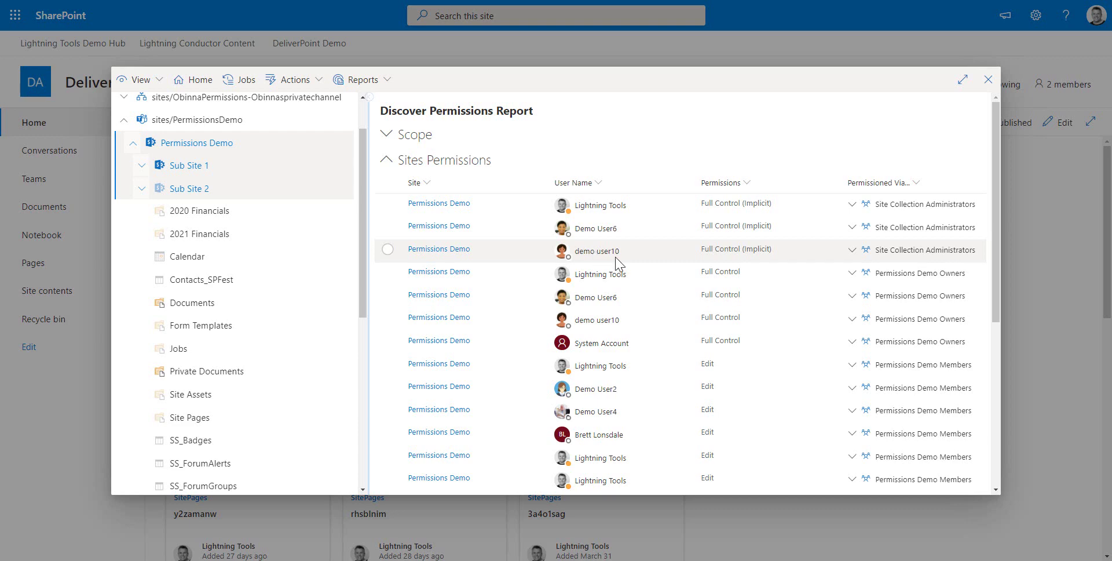
scroll(637, 262, "down", 10)
scroll(634, 263, "up", 10)
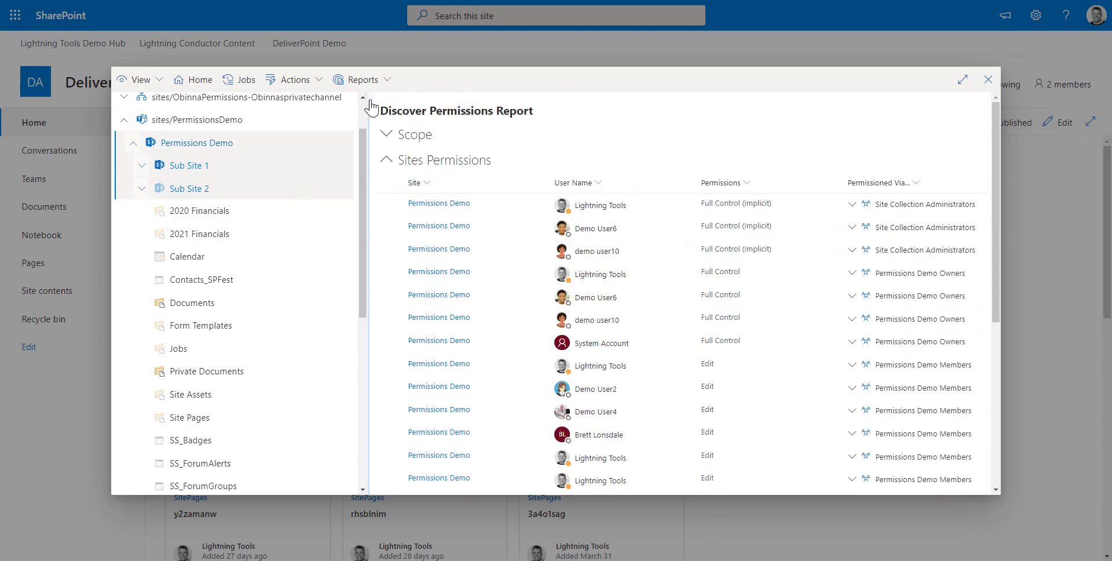
left_click(363, 80)
left_click(422, 208)
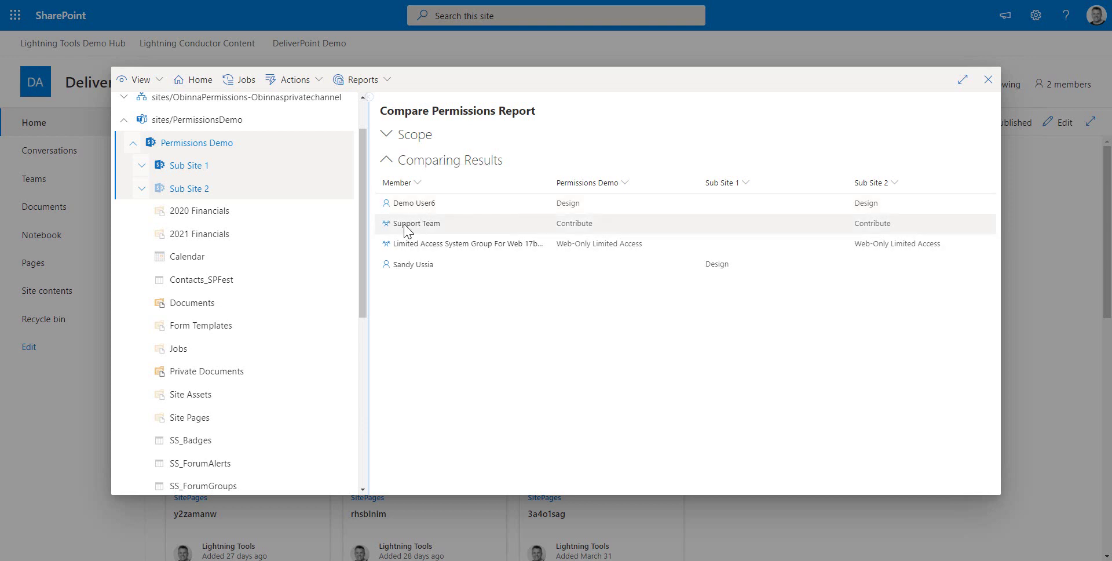
- Switch to Classic Sites, then Hub Sites view, and expand sites/LightningToolsDemoHub
left_click(157, 86)
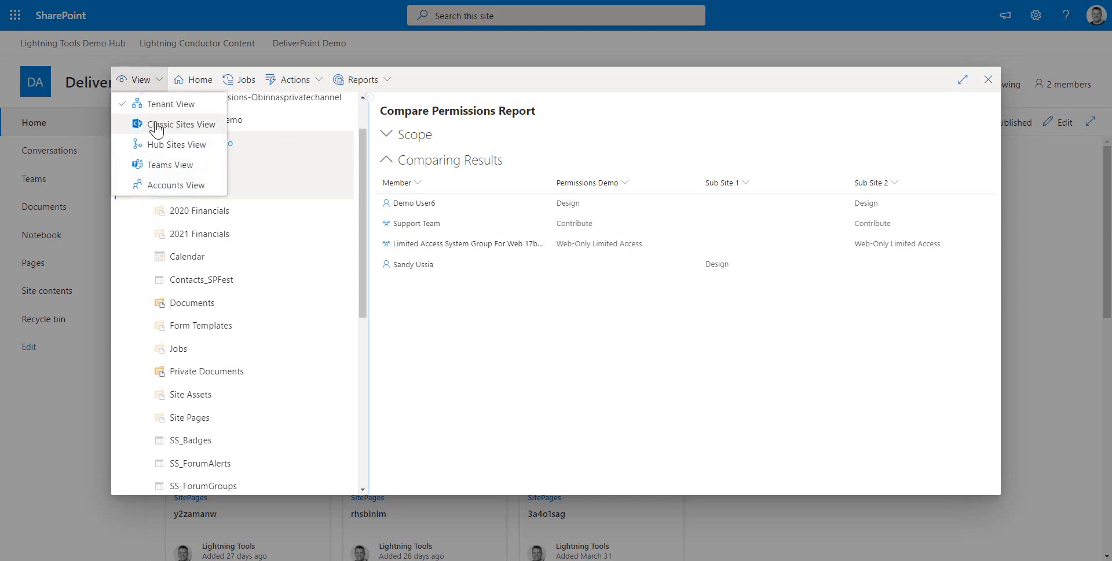
left_click(179, 126)
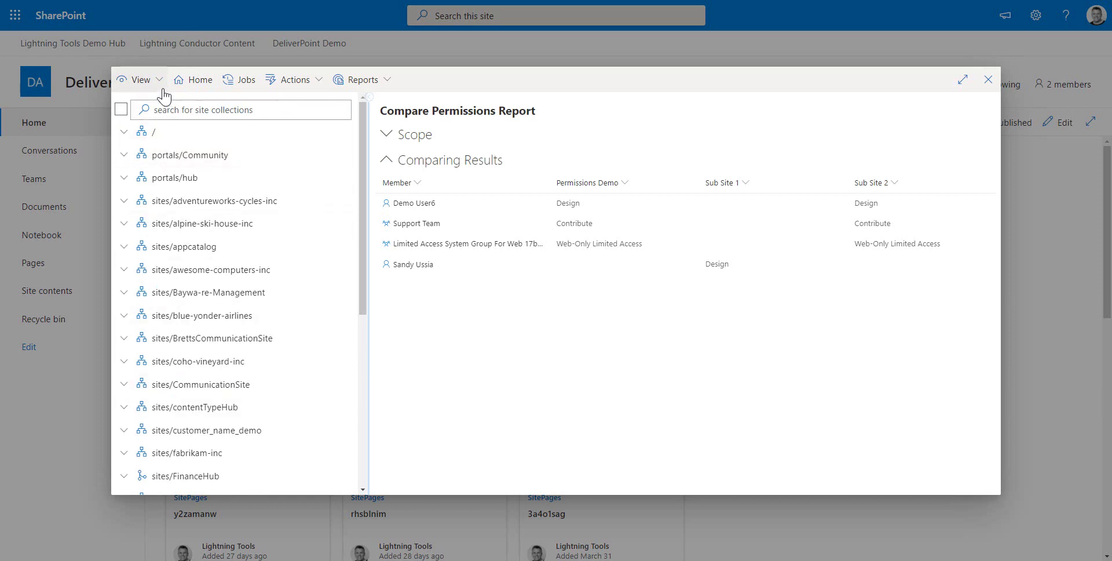
left_click(155, 83)
left_click(179, 149)
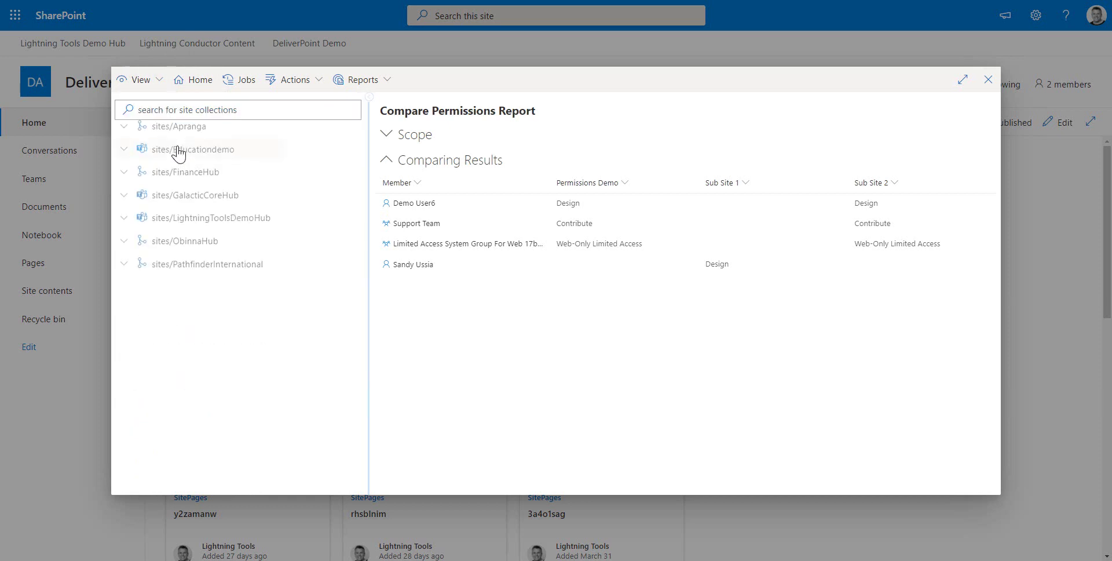
left_click(123, 223)
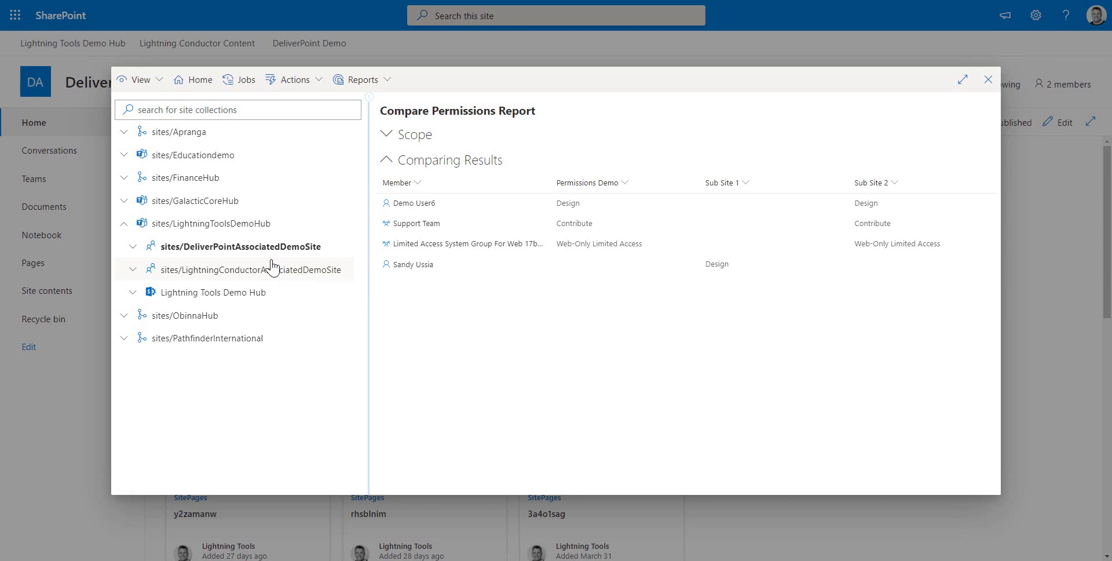
- Select the LightningToolsDemoHub and Lightning Conductor associated sites and review their Actions menu
left_click(287, 230)
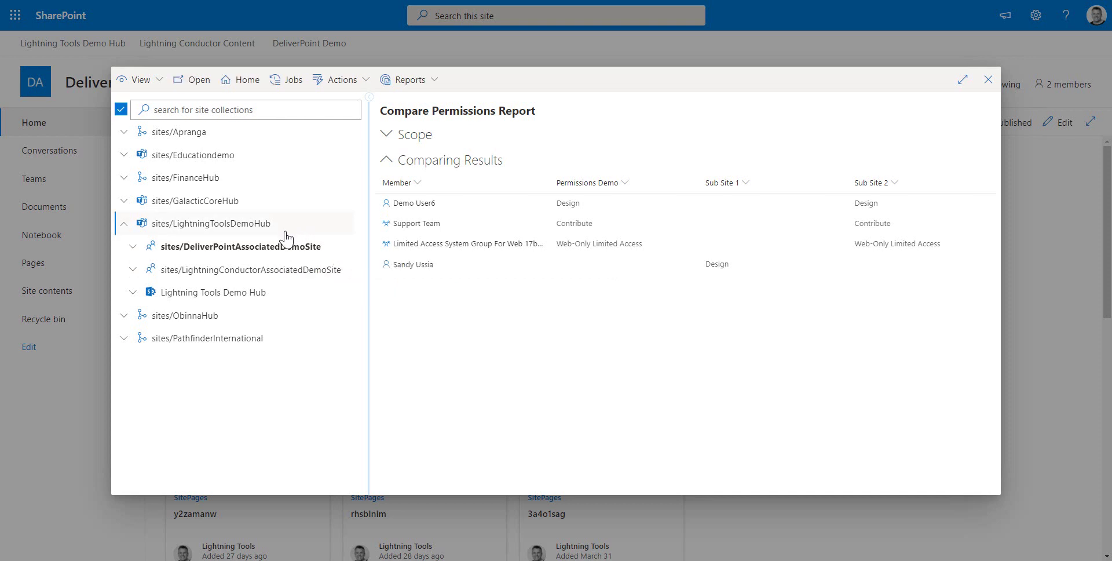
left_click(305, 279)
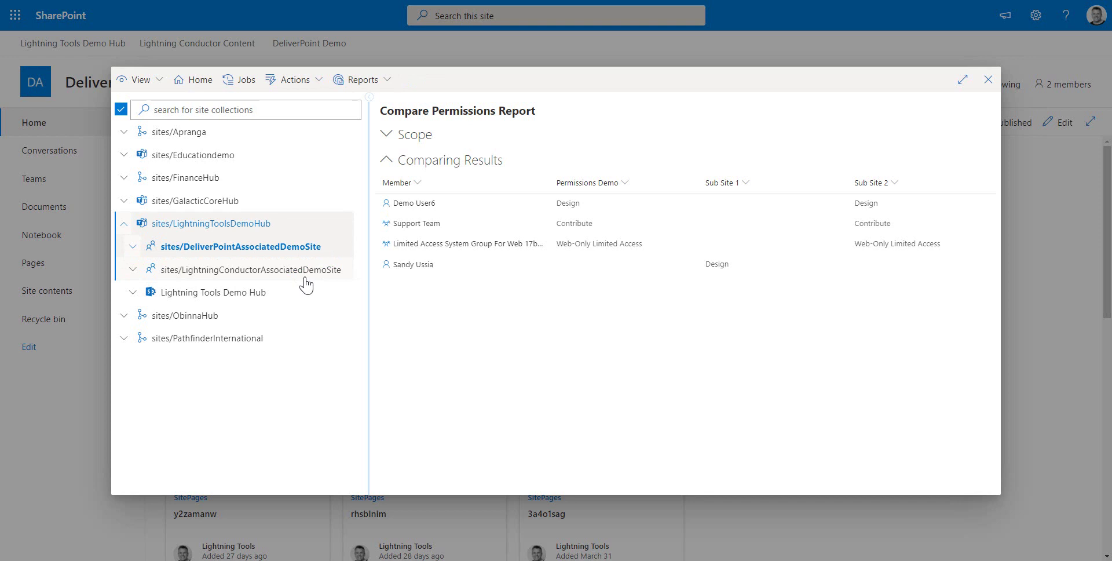
left_click(311, 86)
mouse_move(334, 125)
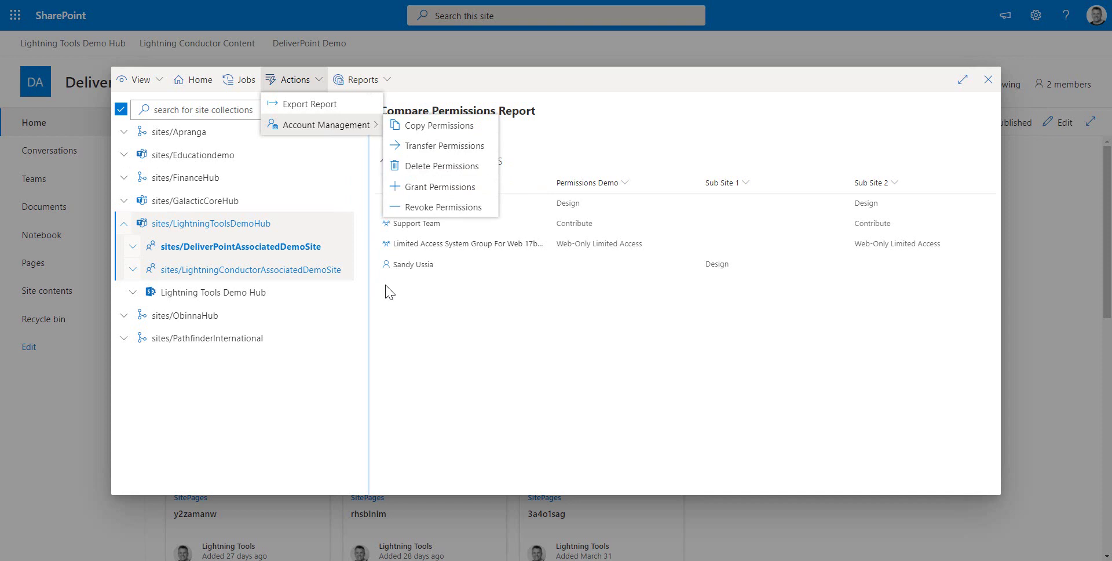
left_click(578, 381)
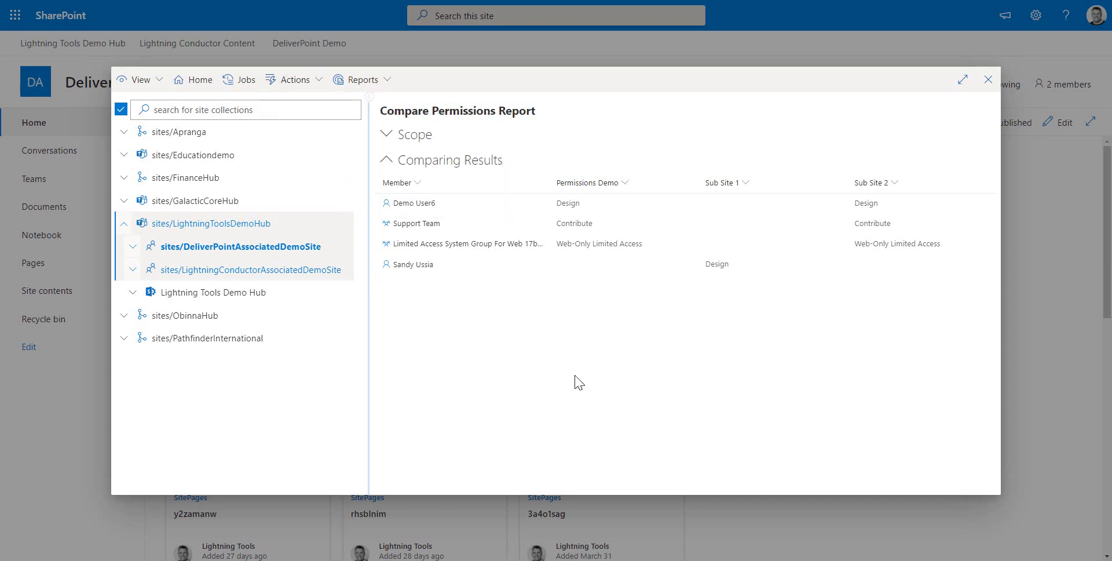
left_click(157, 86)
- In Teams view, search 'techni' and expand sites/TechnicalSupport and its private channel site
left_click(186, 165)
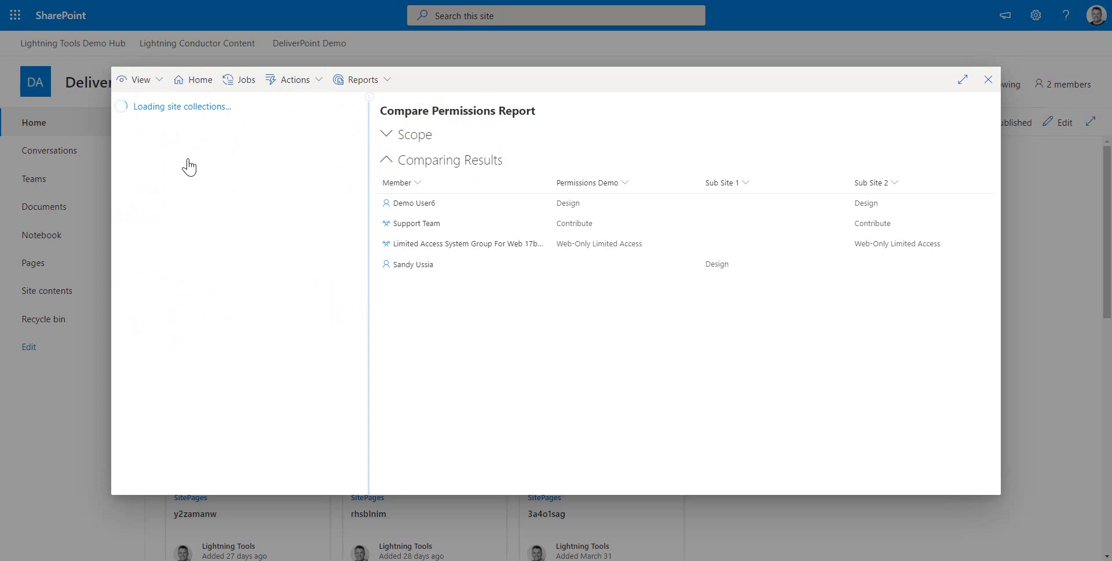
left_click(232, 110)
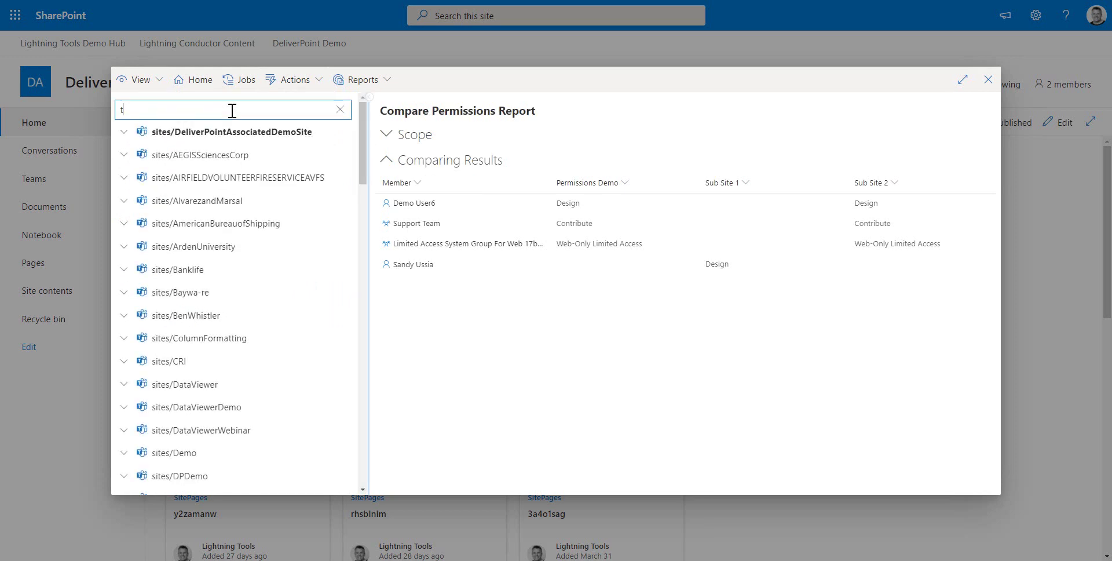
type("techni")
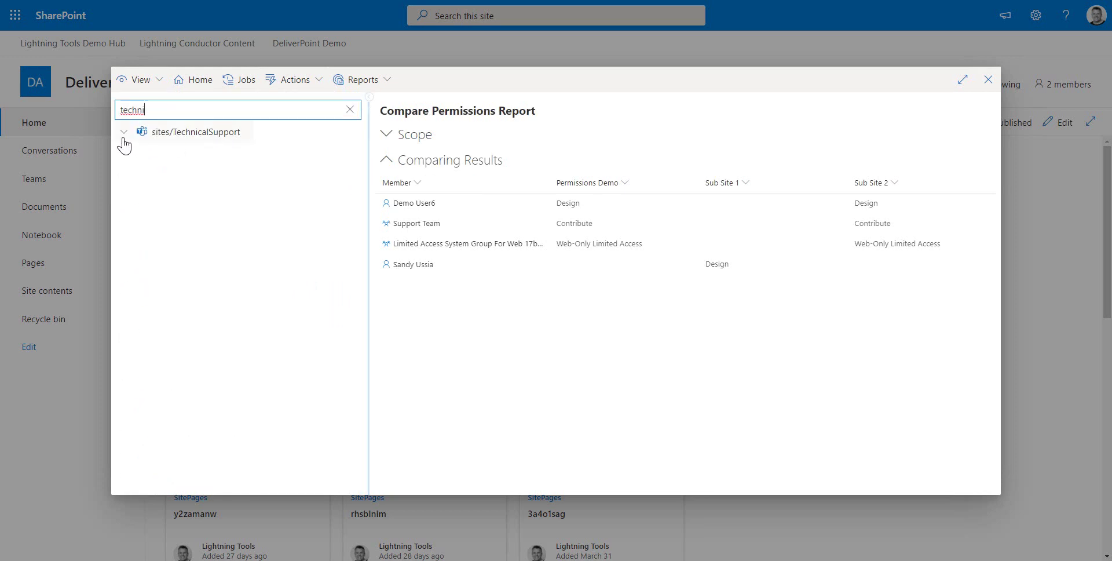
left_click(124, 133)
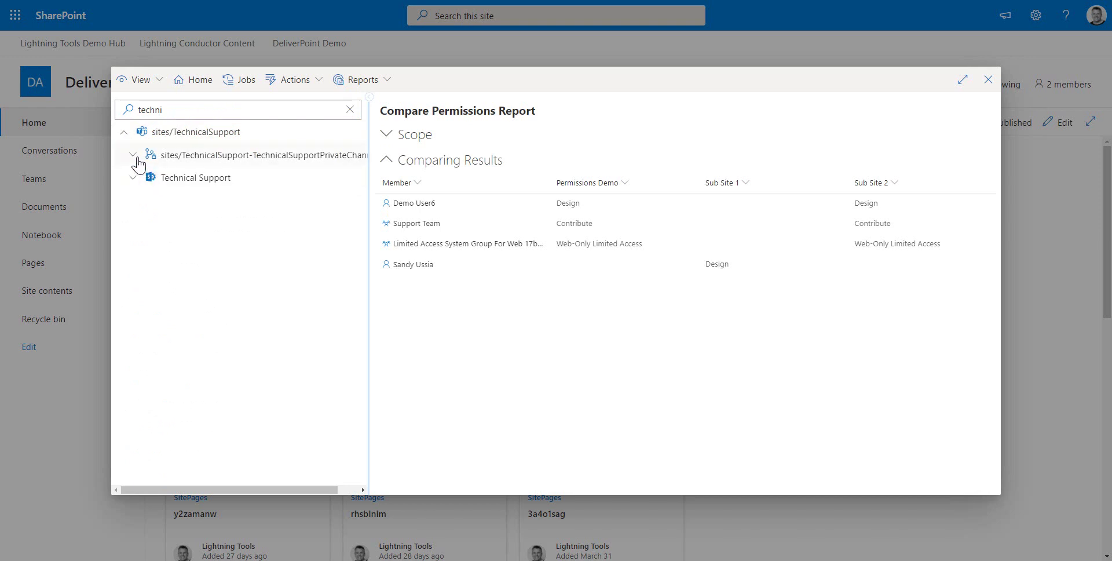
left_click(132, 155)
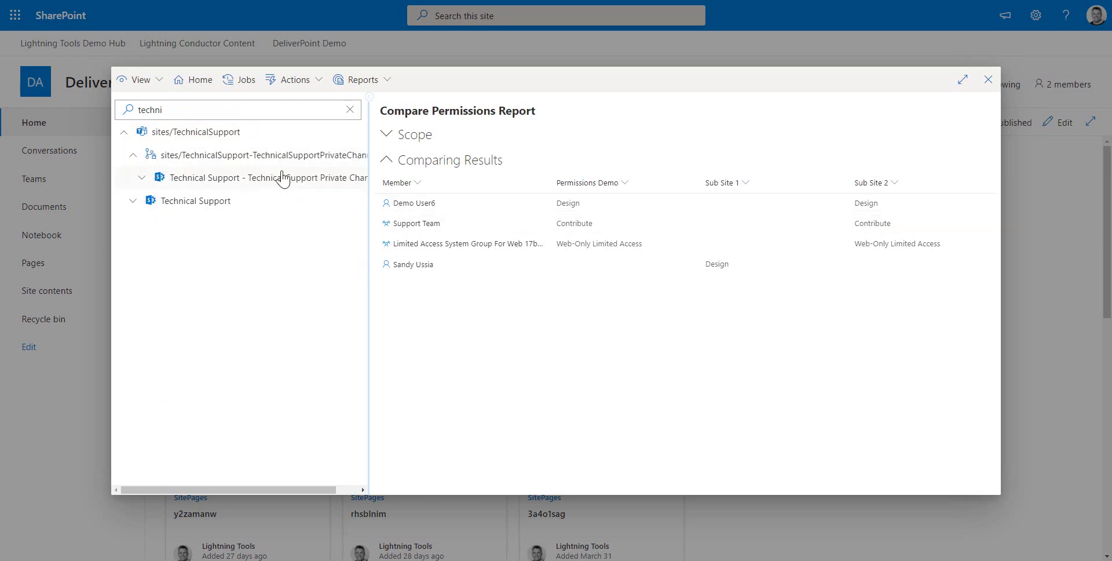
- Run Discover Permissions on the private channel site, then rerun it including the parent team site
left_click(328, 162)
left_click(376, 83)
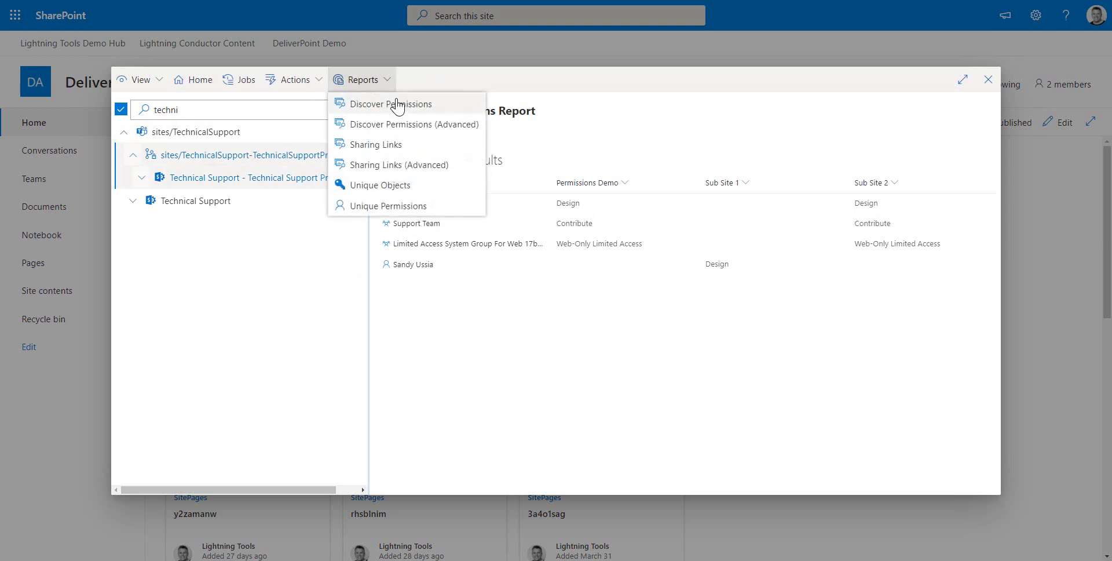
left_click(394, 105)
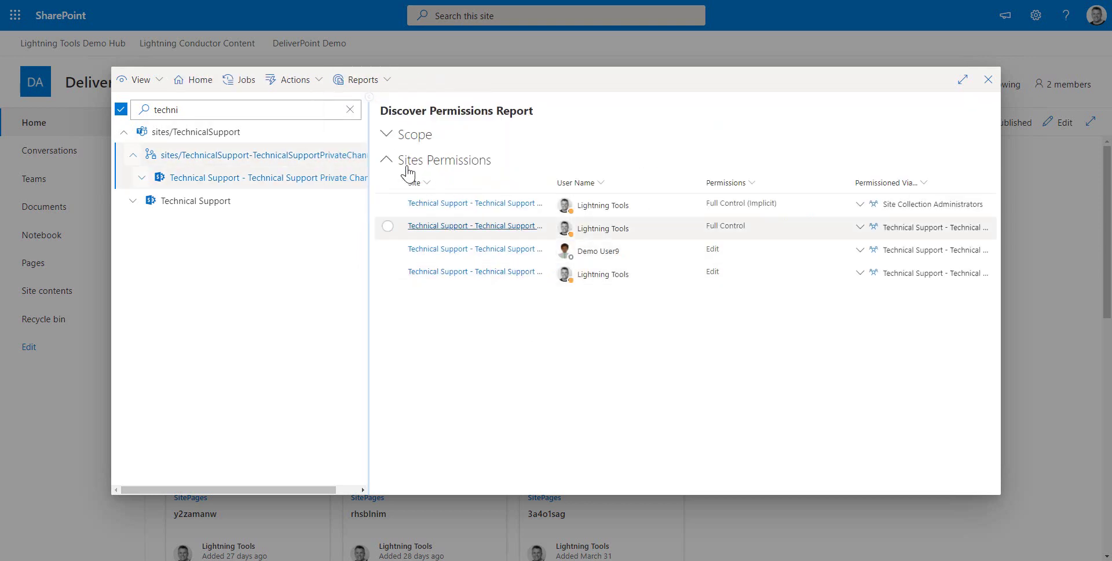
left_click(375, 82)
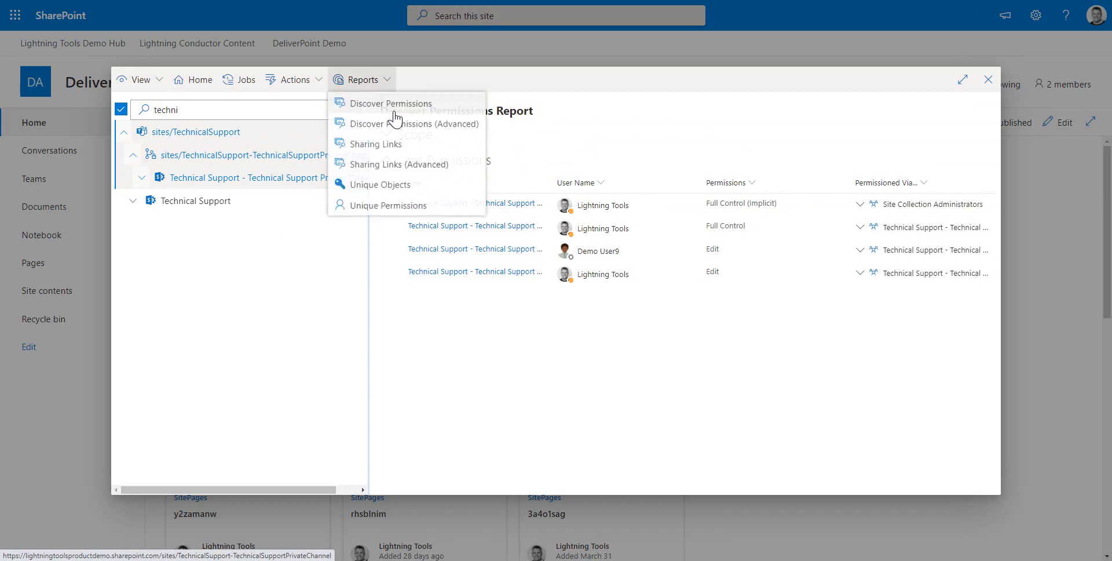
left_click(397, 112)
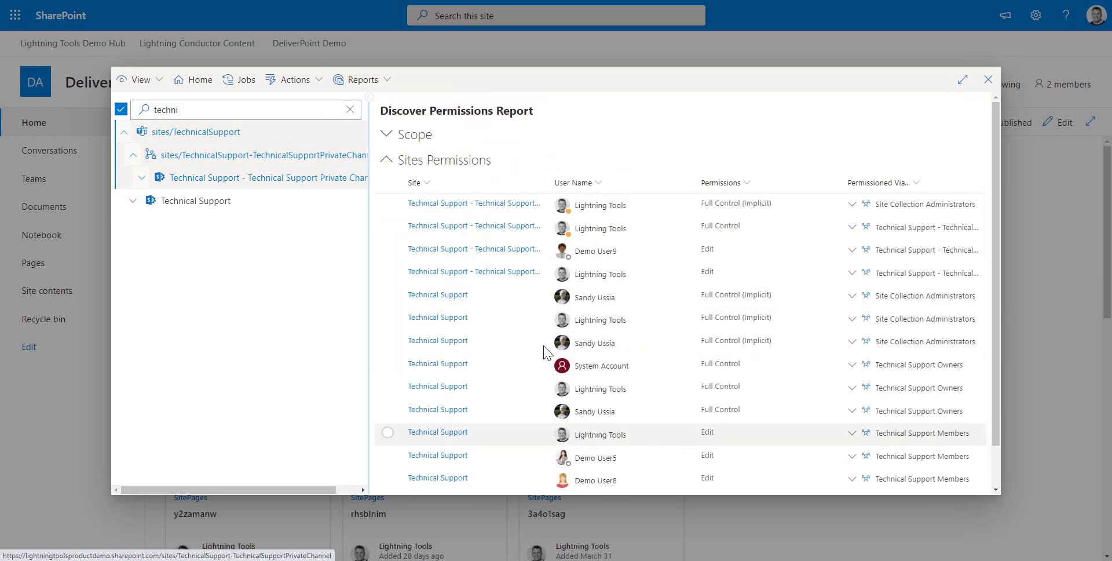
scroll(515, 413, "down", 1)
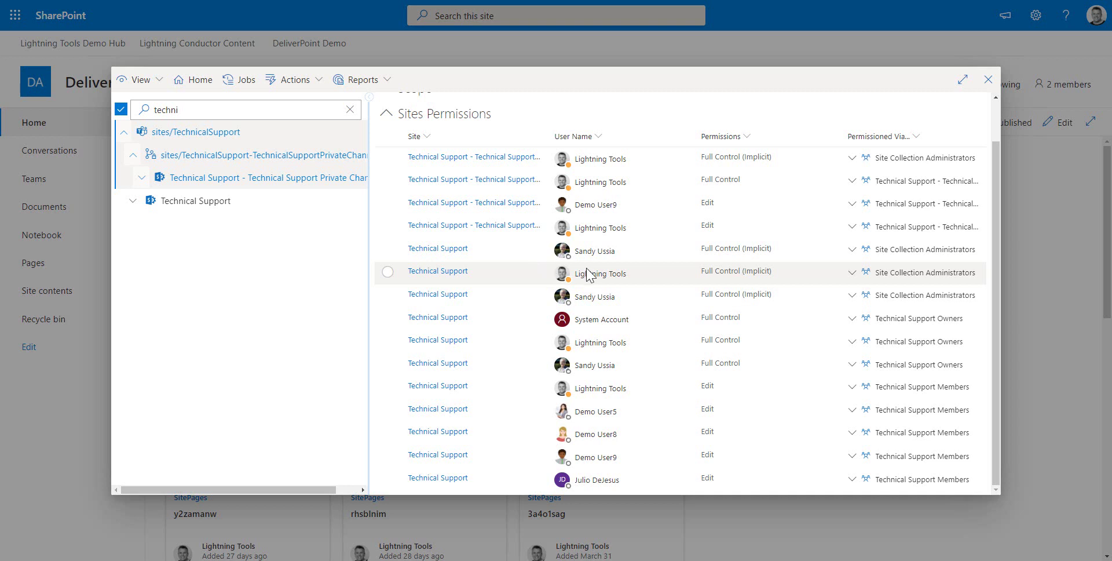
- Switch to Accounts view, search for the user by name, and select their account
left_click(139, 79)
left_click(185, 191)
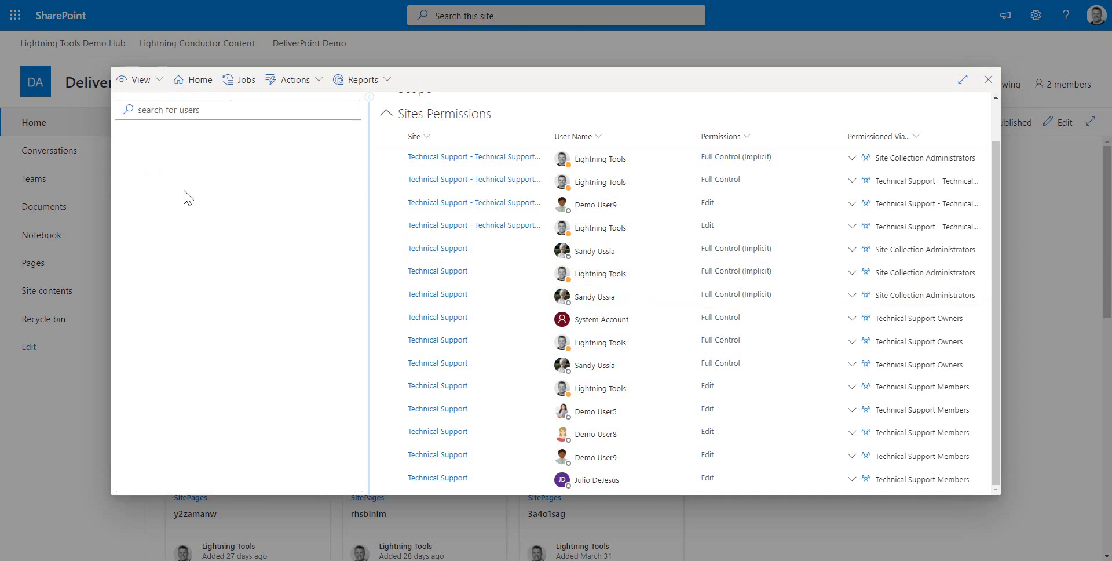
left_click(268, 115)
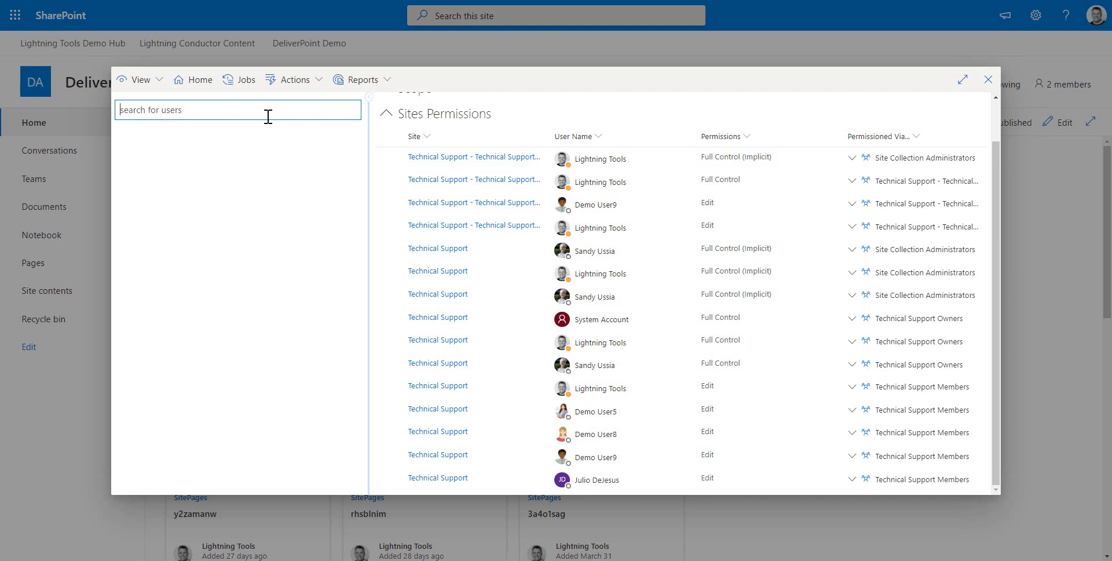
type("sand")
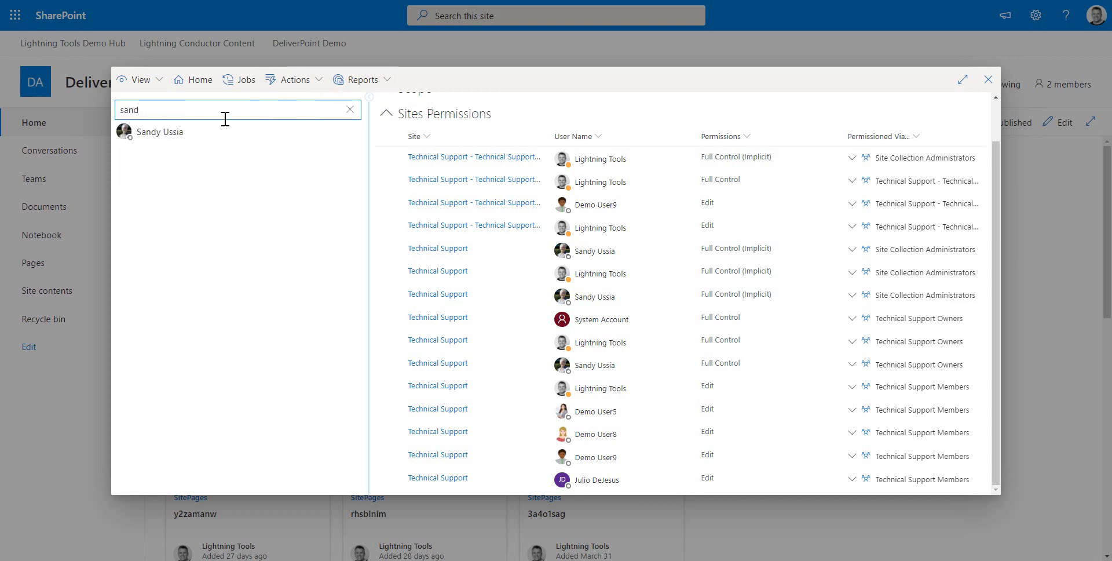
left_click(170, 139)
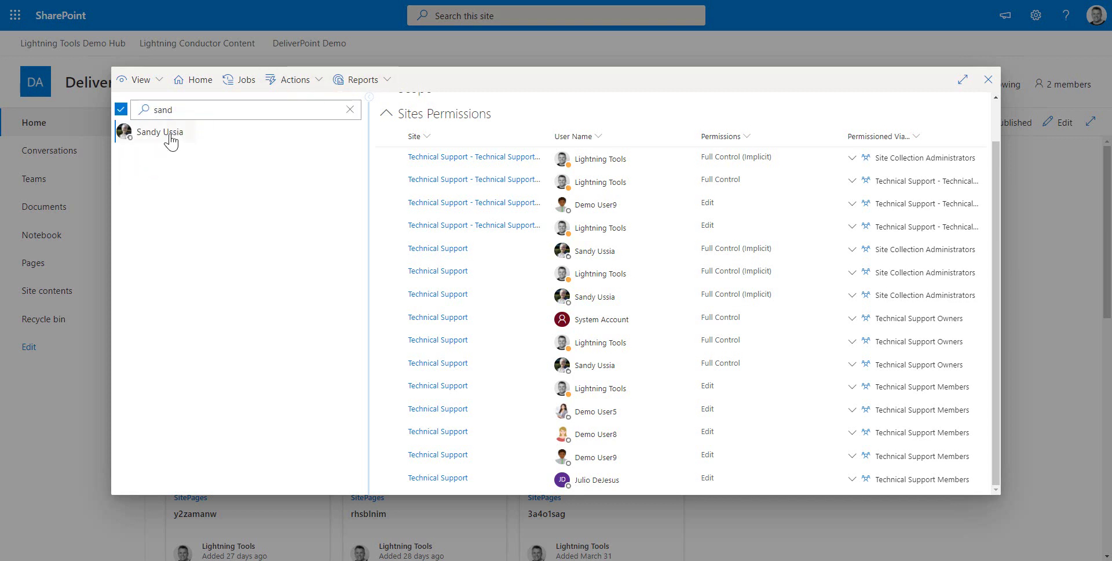
- Run the OneDrive Sharing Links report for the user and tick both listed links
left_click(362, 79)
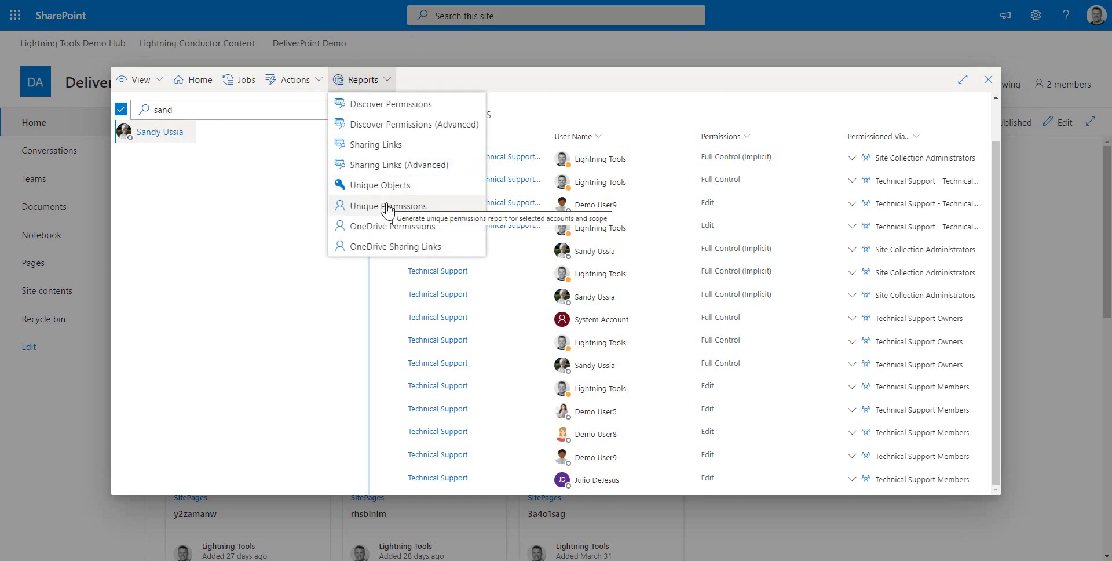
left_click(423, 247)
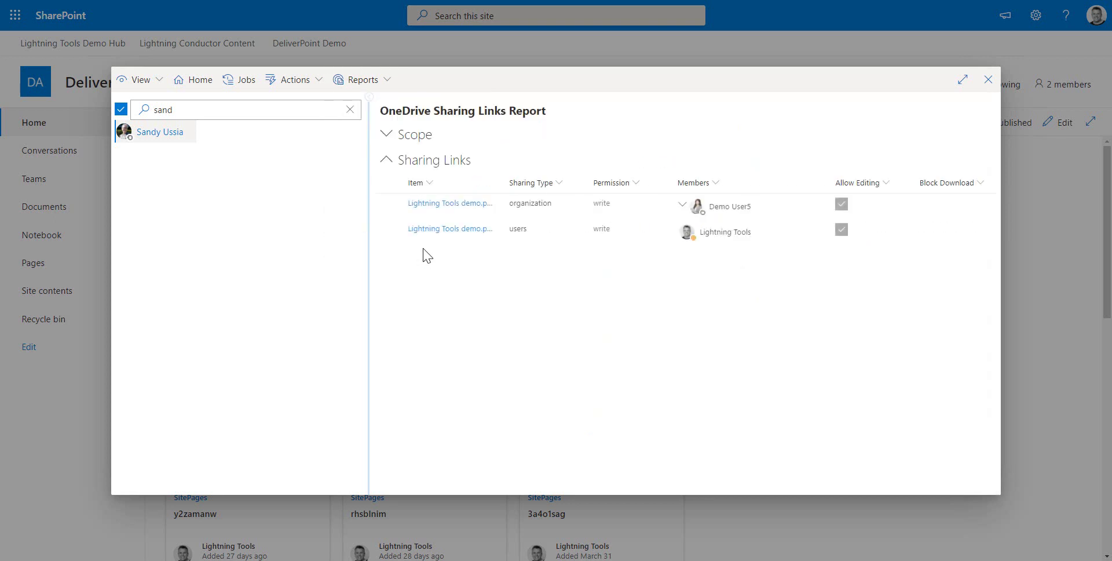
left_click(365, 80)
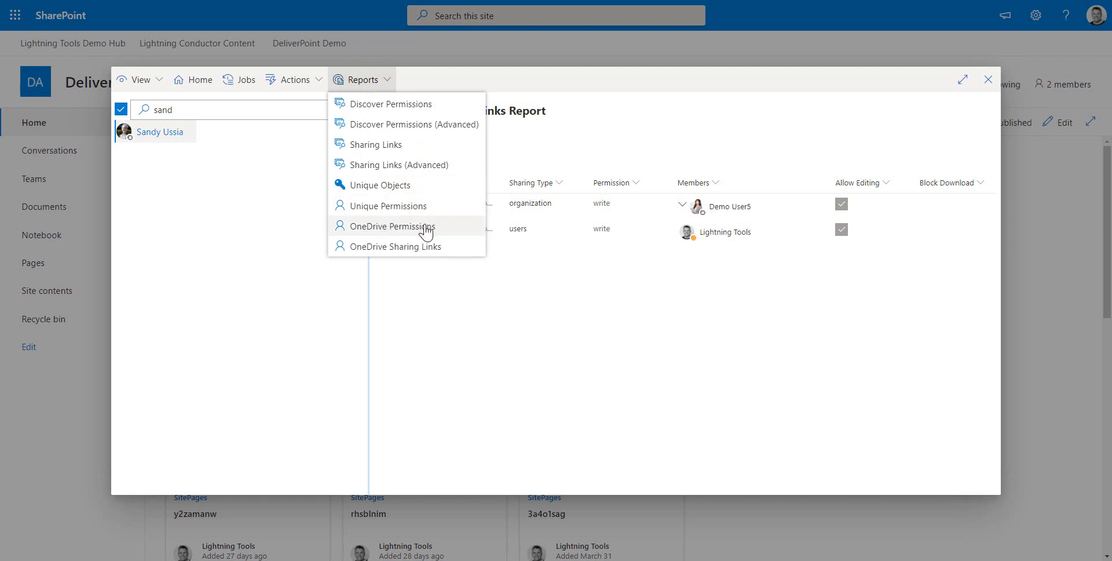
left_click(552, 338)
left_click(387, 203)
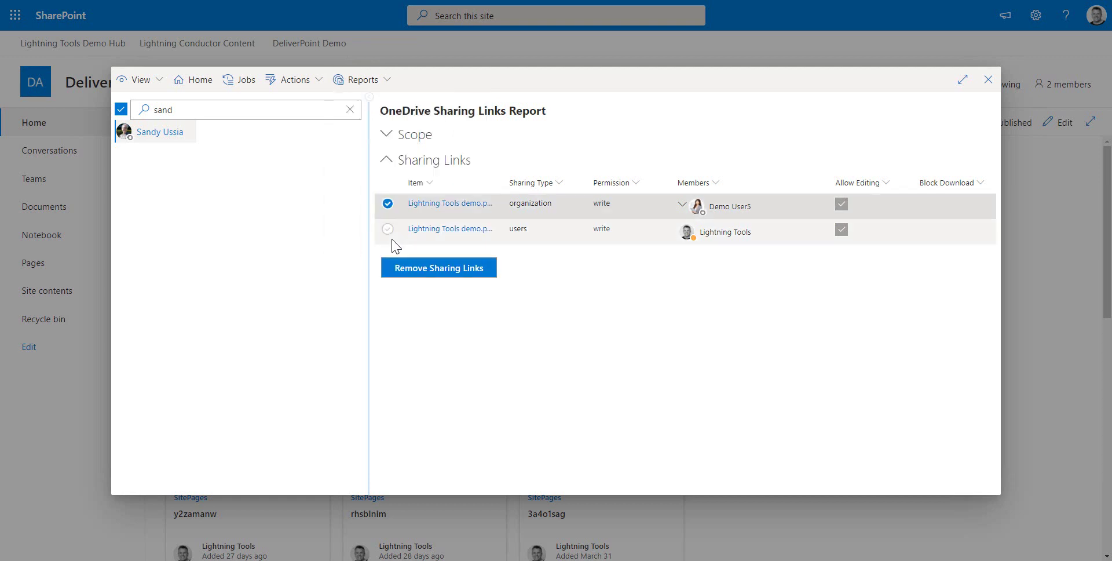
left_click(387, 228)
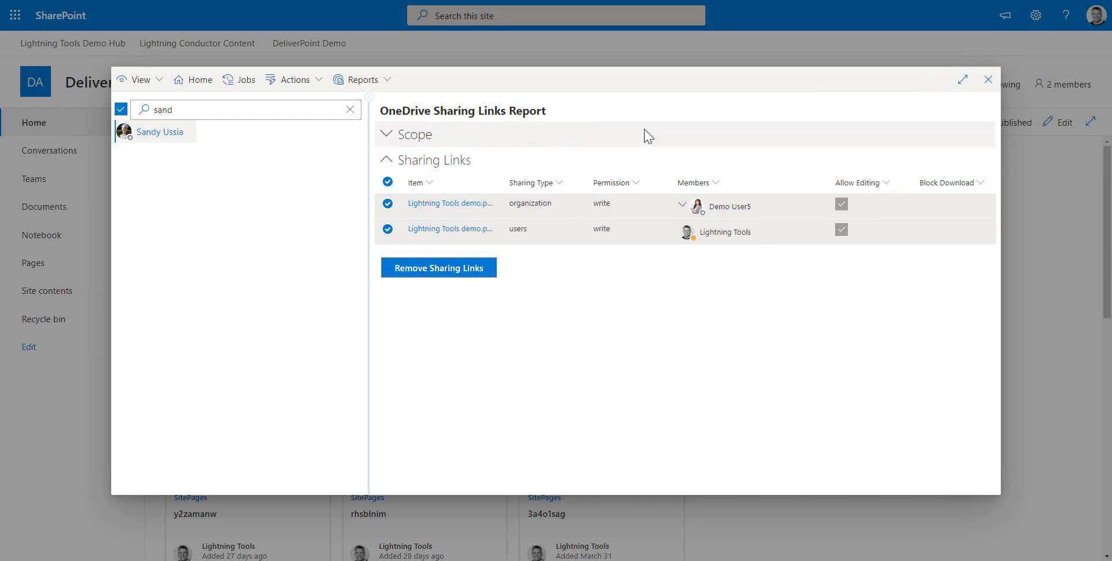
- Close the DeliverPoint dialog and open DeliverPoint from Teams' more-apps menu as a full-page app
left_click(988, 80)
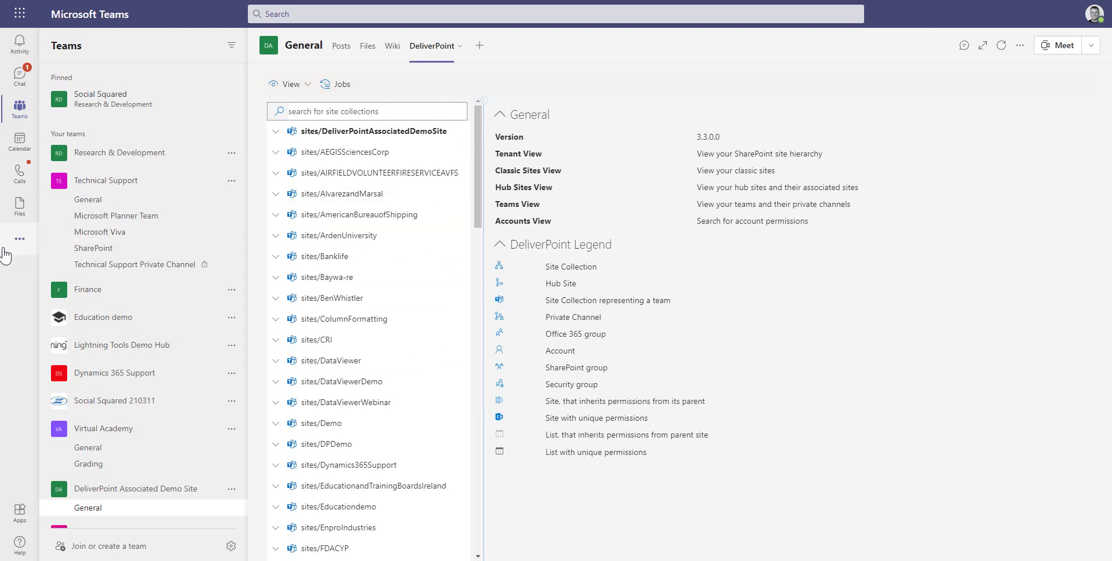
left_click(7, 248)
left_click(82, 204)
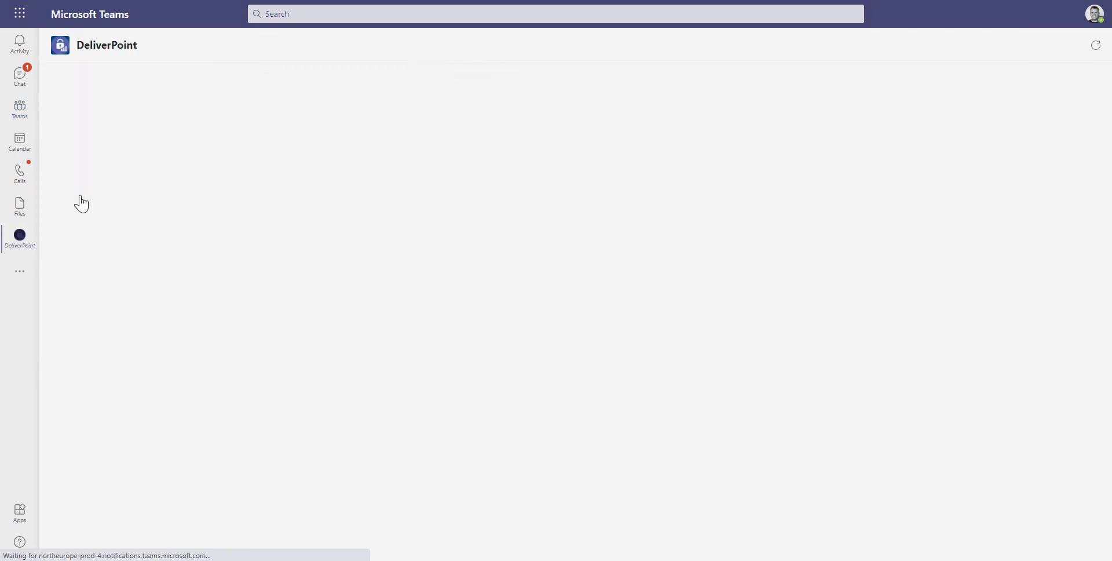